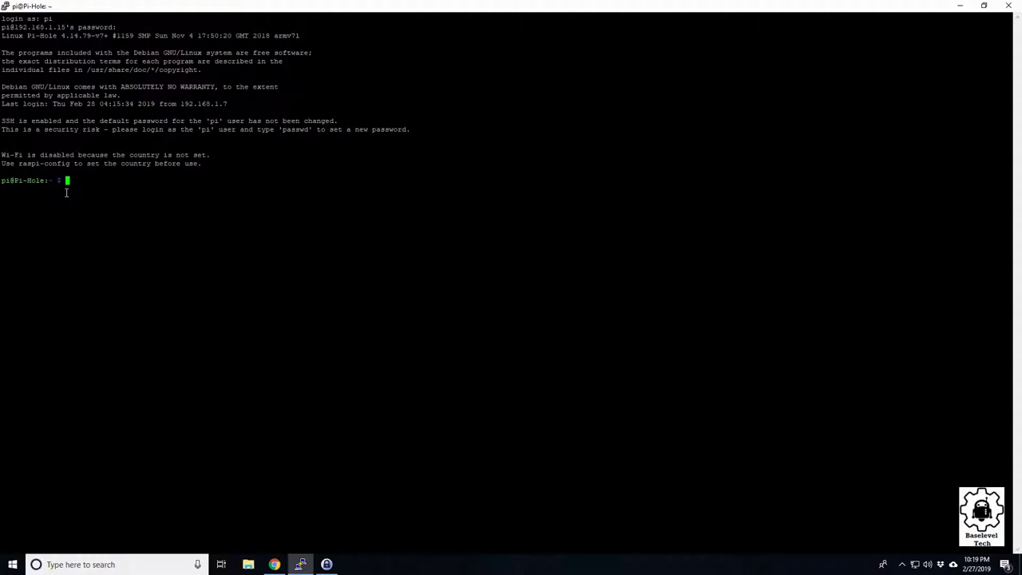
Step: Run sudo raspi-config and enable the SSH server in the interfacing options
{"action": "type", "text": "sudo raspi-config"}
{"action": "key", "text": "Return"}
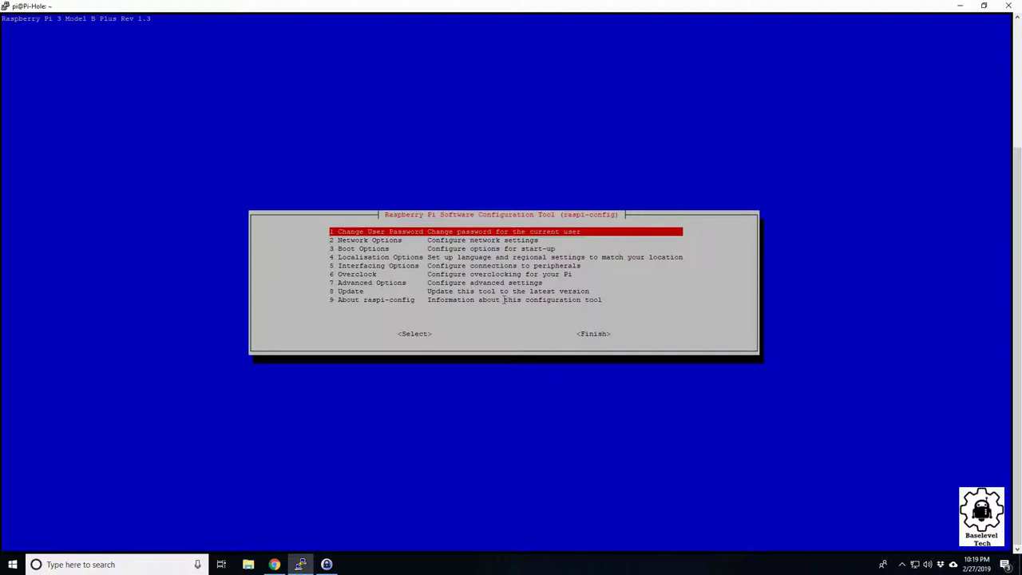
{"action": "key", "text": "Down"}
{"action": "key", "text": "Down"}
{"action": "key", "text": "Down"}
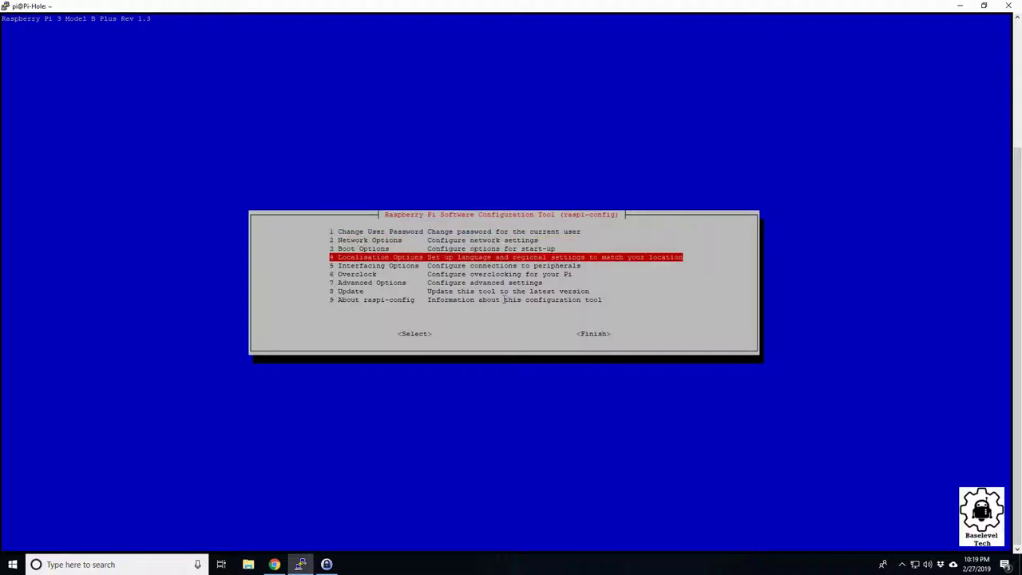
{"action": "key", "text": "Down"}
{"action": "key", "text": "Return"}
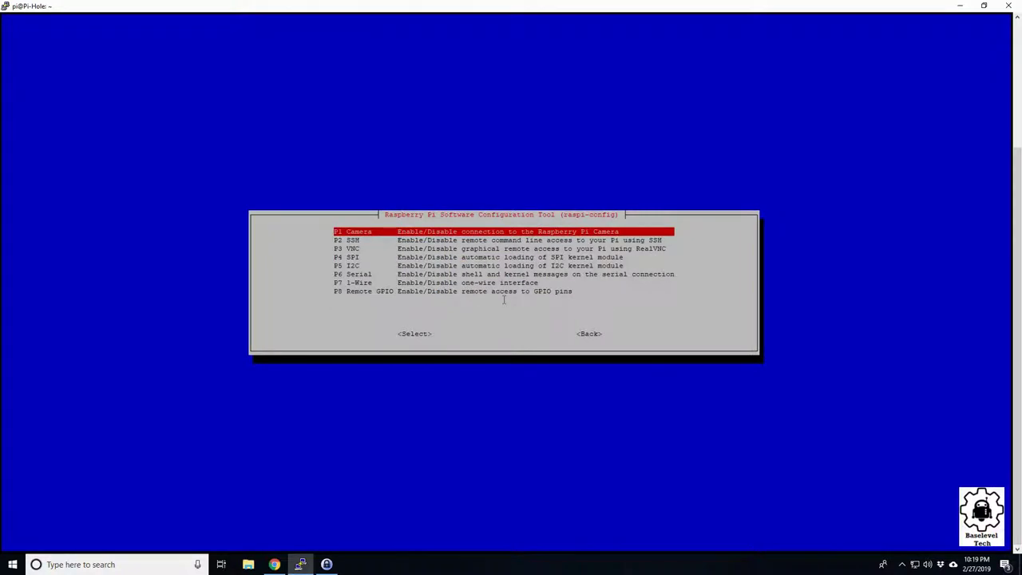
{"action": "key", "text": "Down"}
{"action": "key", "text": "Return"}
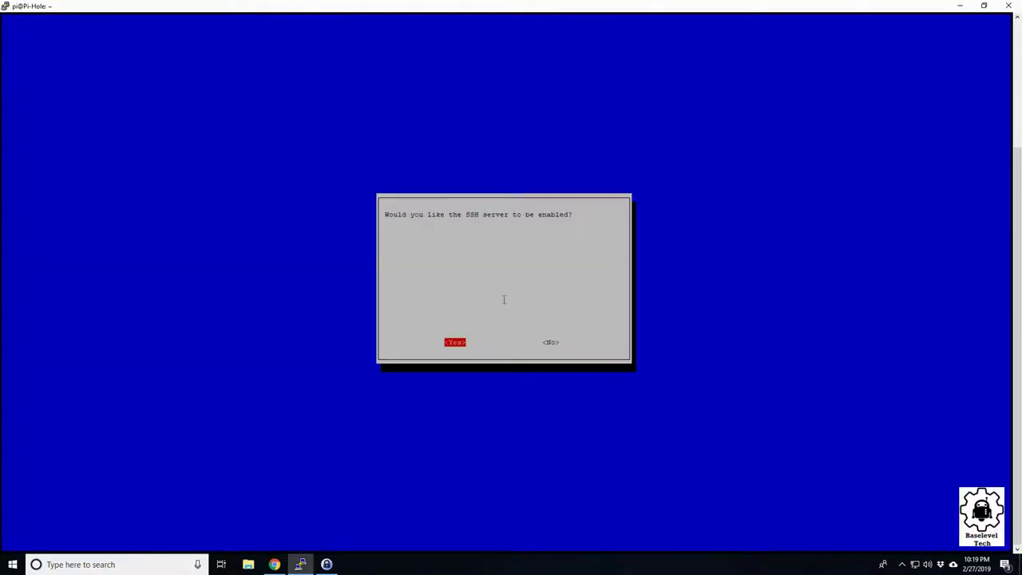
{"action": "key", "text": "Return"}
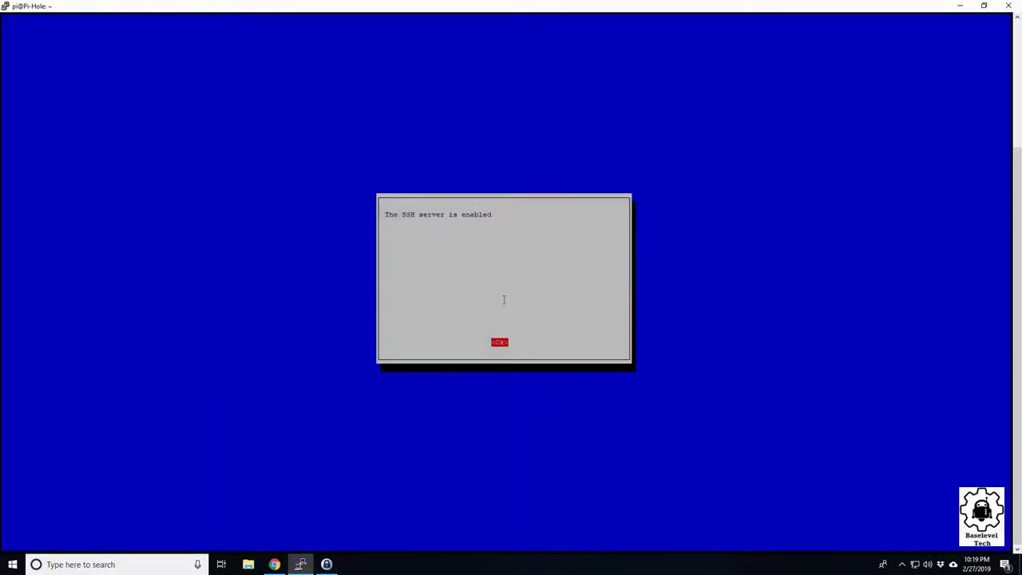
{"action": "key", "text": "Return"}
Step: Start the Change User Password option for the pi user and accept the new-password notice
{"action": "key", "text": "Down"}
{"action": "key", "text": "Down"}
{"action": "key", "text": "Down"}
{"action": "key", "text": "Down"}
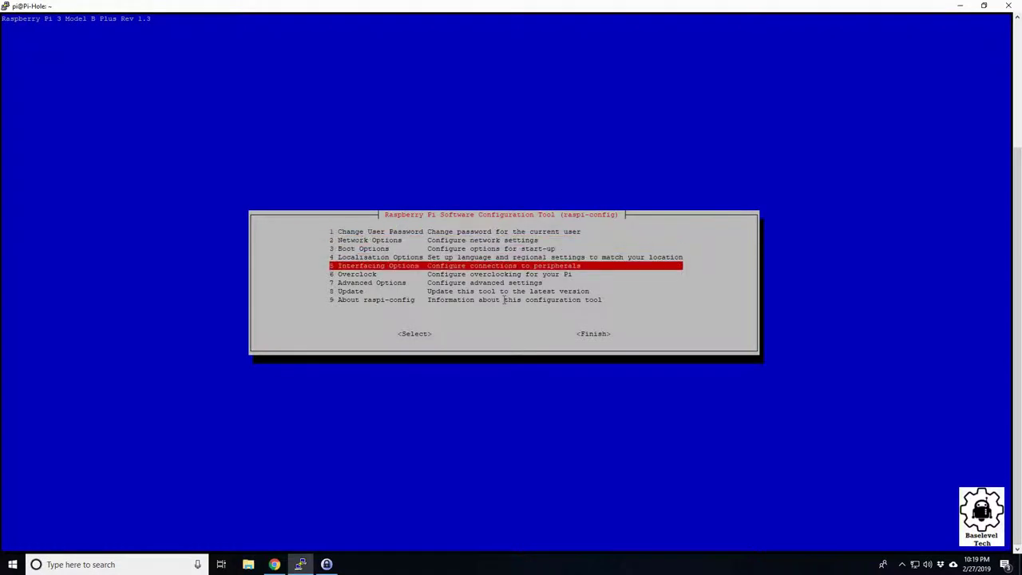
{"action": "key", "text": "Up"}
{"action": "key", "text": "Up"}
{"action": "key", "text": "Up"}
{"action": "key", "text": "Up"}
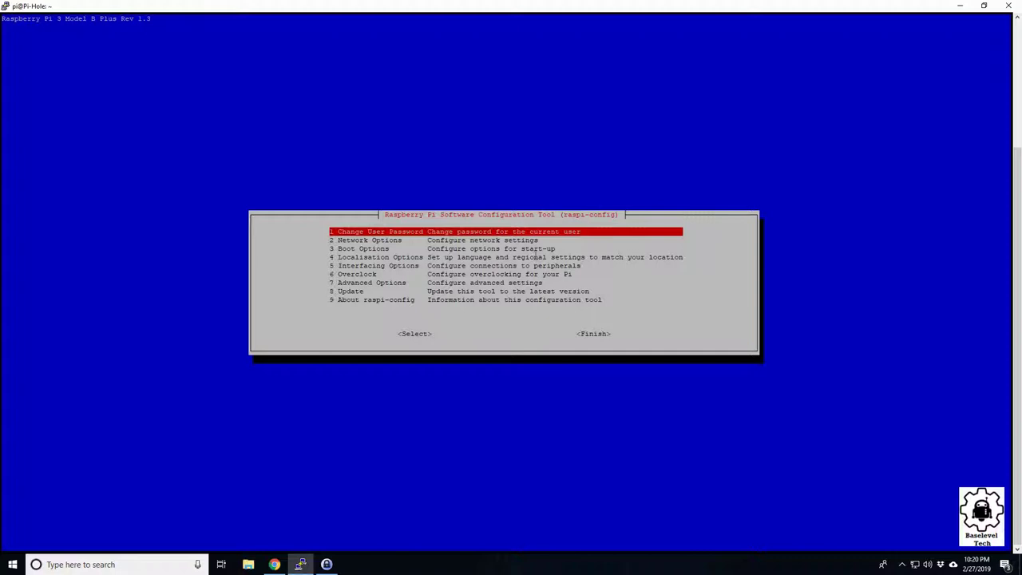
{"action": "key", "text": "Return"}
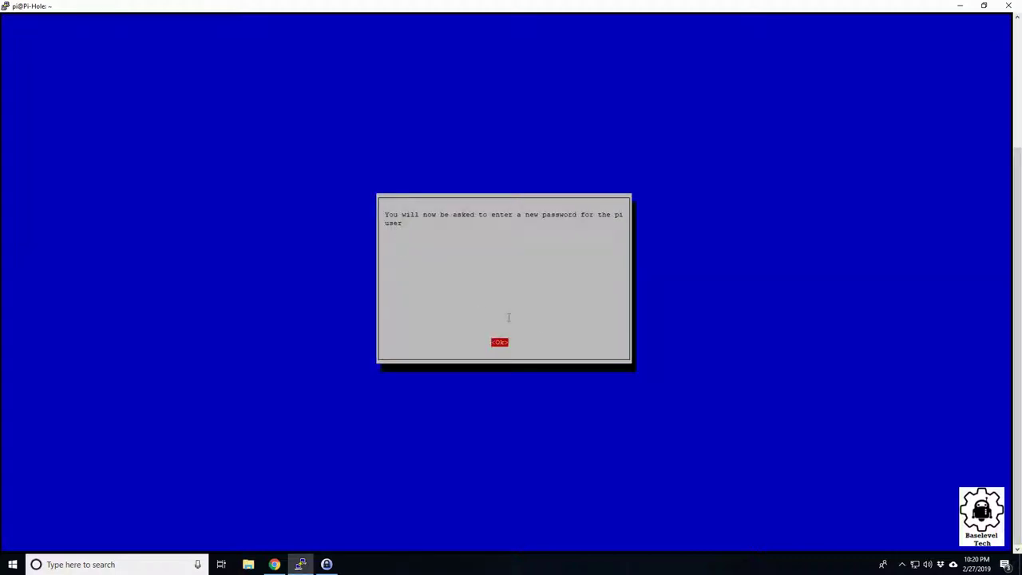
{"action": "key", "text": "Return"}
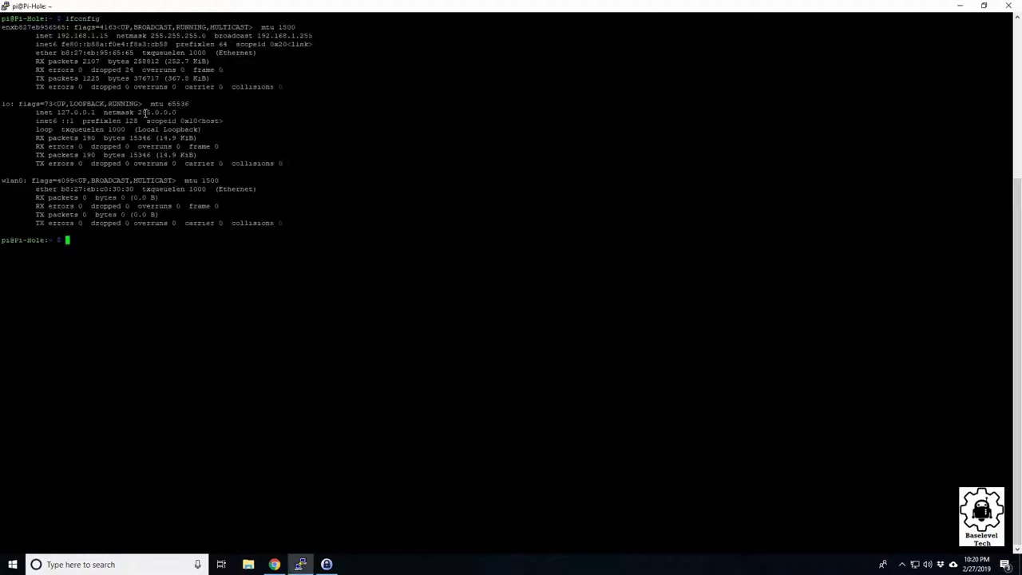
Step: Examine the wired Ethernet adapter's inet address in the ifconfig output
{"action": "double_click", "coordinate": [103, 35]}
{"action": "left_click", "coordinate": [99, 37]}
{"action": "left_click_drag", "start_coordinate": [109, 35], "coordinate": [57, 35]}
{"action": "left_click", "coordinate": [107, 77]}
{"action": "left_click_drag", "start_coordinate": [104, 35], "coordinate": [95, 36]}
{"action": "left_click", "coordinate": [109, 44]}
{"action": "left_click_drag", "start_coordinate": [108, 36], "coordinate": [95, 36]}
{"action": "left_click", "coordinate": [103, 107]}
Step: Open a Windows Command Prompt and run ipconfig
{"action": "left_click", "coordinate": [89, 565]}
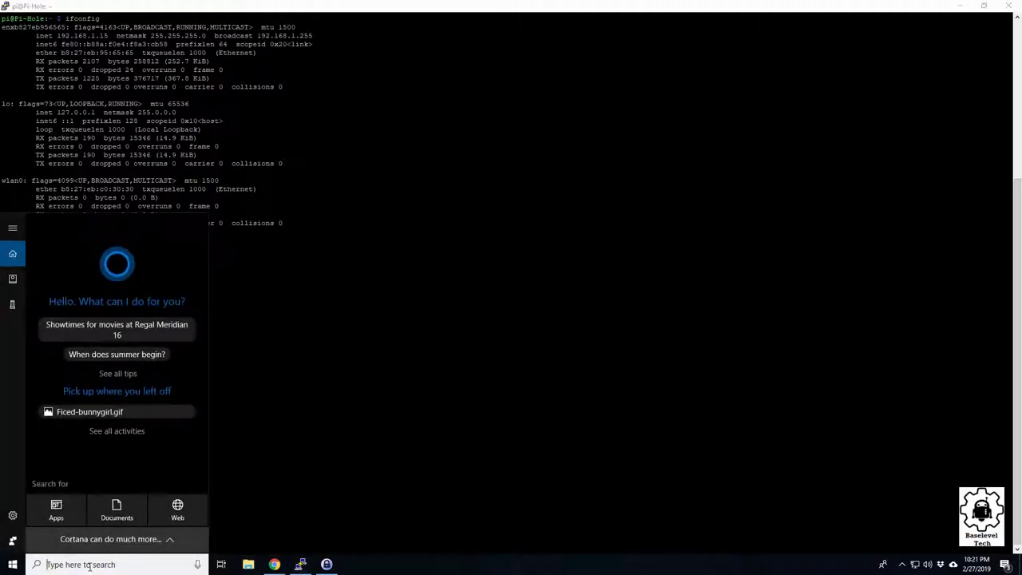
{"action": "type", "text": "cmd"}
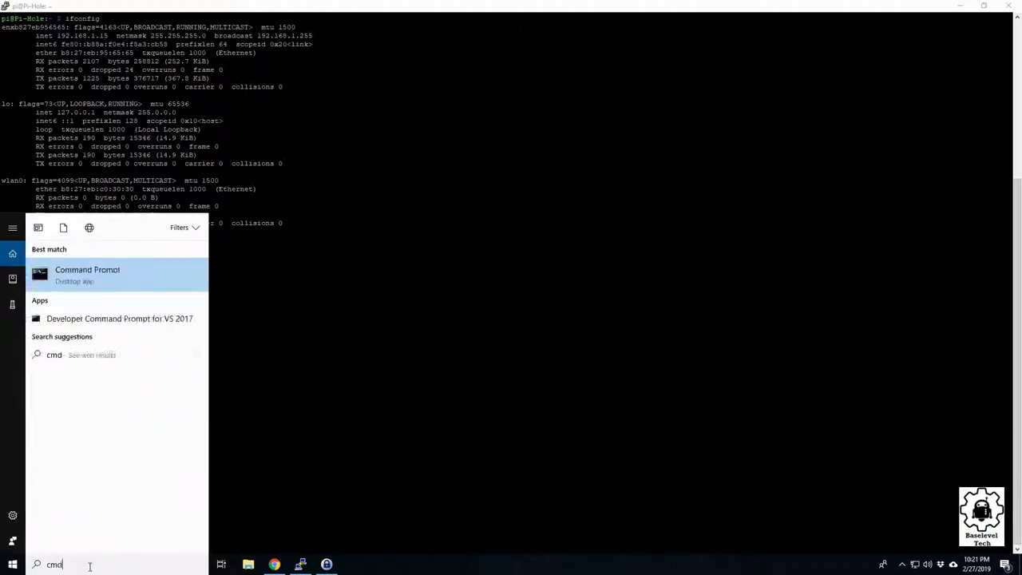
{"action": "left_click", "coordinate": [108, 276]}
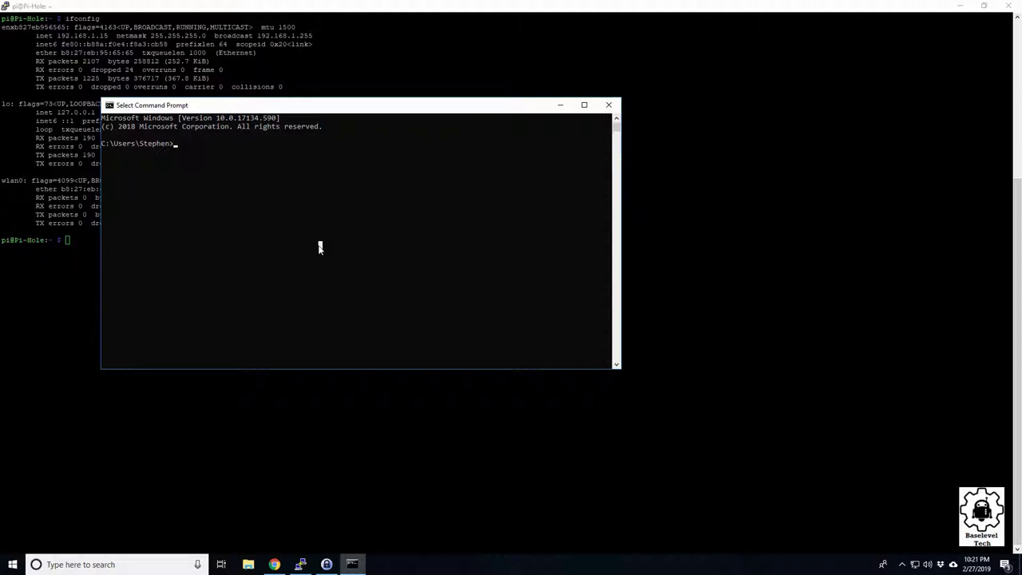
{"action": "type", "text": "ipconfig"}
{"action": "left_click", "coordinate": [213, 151]}
{"action": "left_click", "coordinate": [221, 144]}
{"action": "key", "text": "Return"}
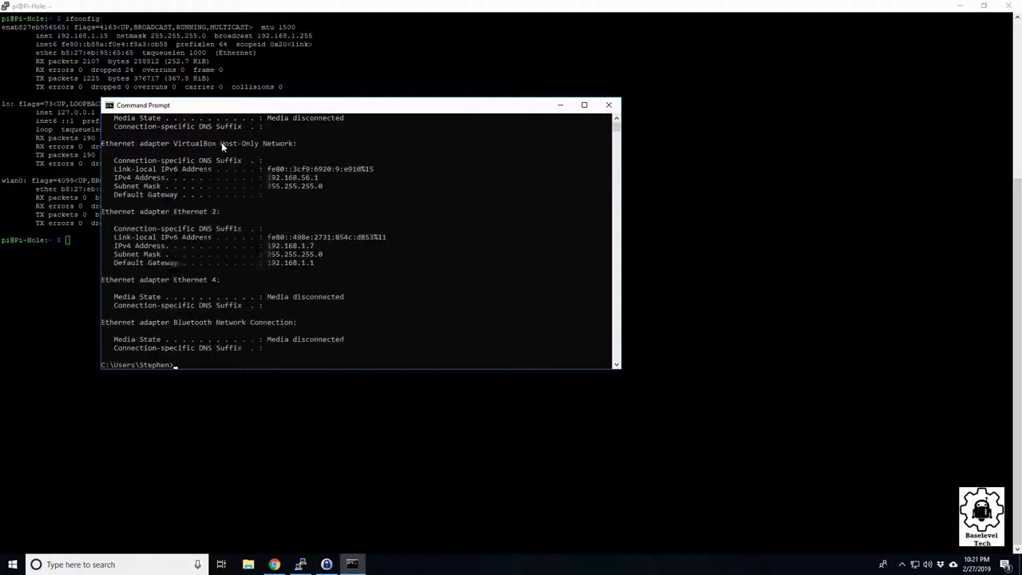
Step: Enlarge the Command Prompt window and copy the default gateway address of the Ethernet 2 adapter
{"action": "left_click_drag", "start_coordinate": [261, 369], "coordinate": [263, 505]}
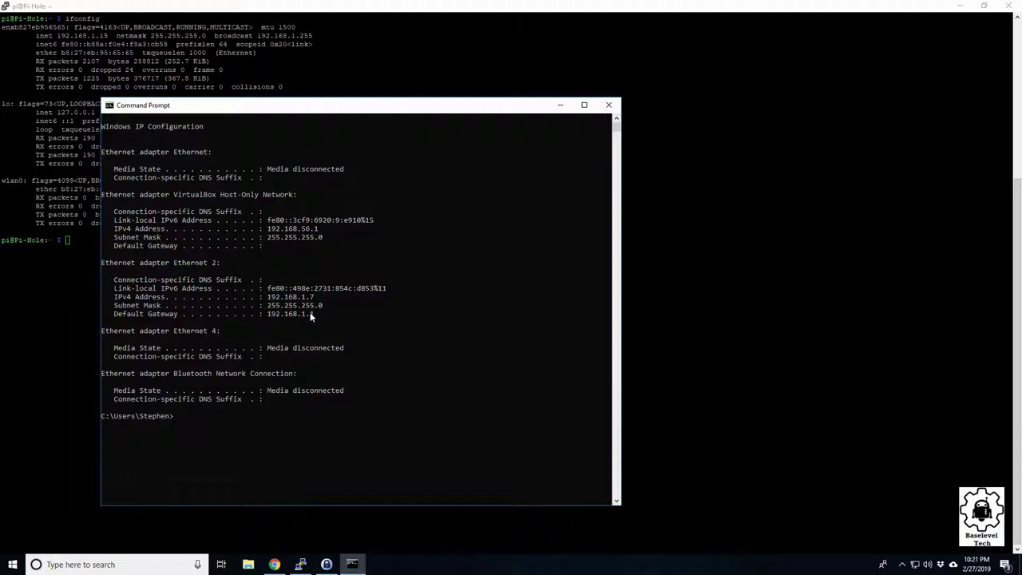
{"action": "left_click_drag", "start_coordinate": [113, 315], "coordinate": [312, 321]}
{"action": "left_click", "coordinate": [303, 320]}
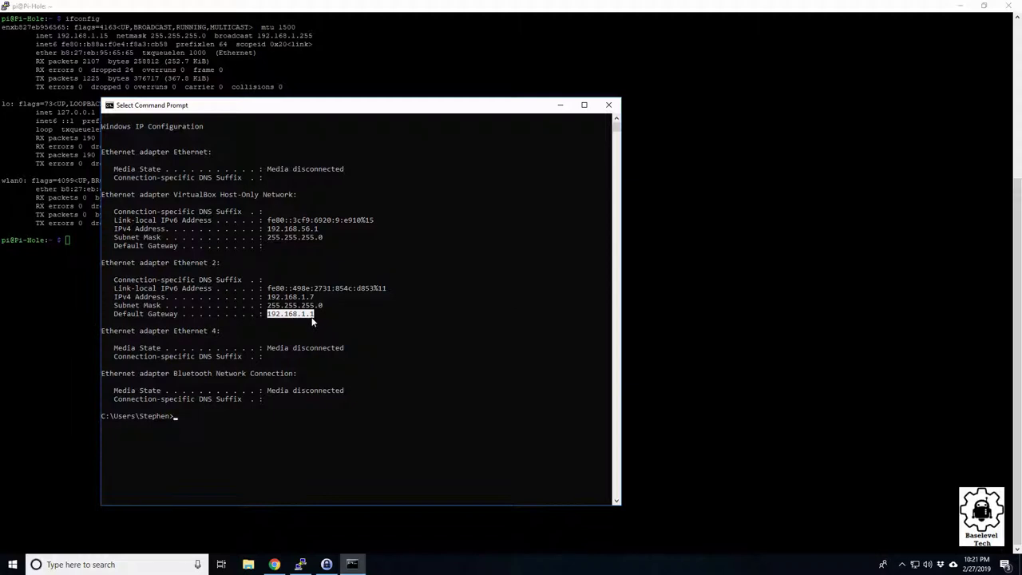
{"action": "right_click", "coordinate": [299, 313]}
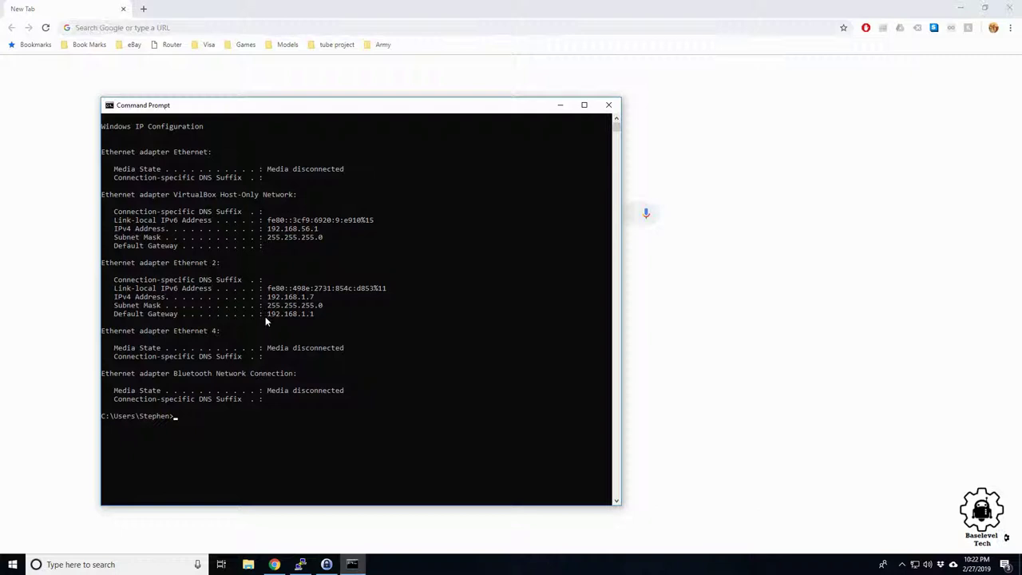
{"action": "left_click", "coordinate": [272, 314]}
{"action": "left_click_drag", "start_coordinate": [285, 316], "coordinate": [316, 317]}
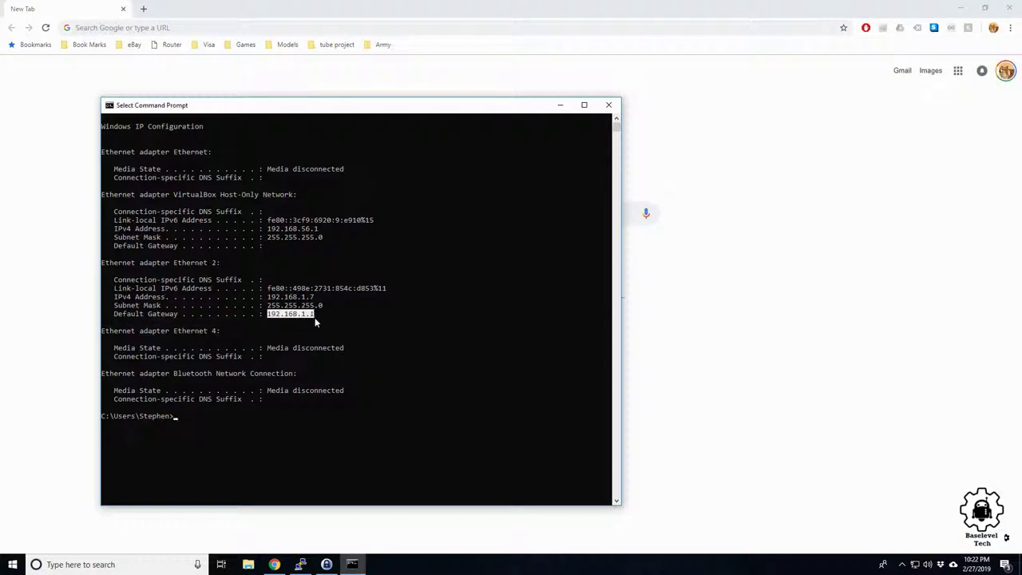
Step: Switch to Chrome and load the copied gateway address 192.168.1.1
{"action": "left_click", "coordinate": [164, 28]}
{"action": "right_click", "coordinate": [164, 30]}
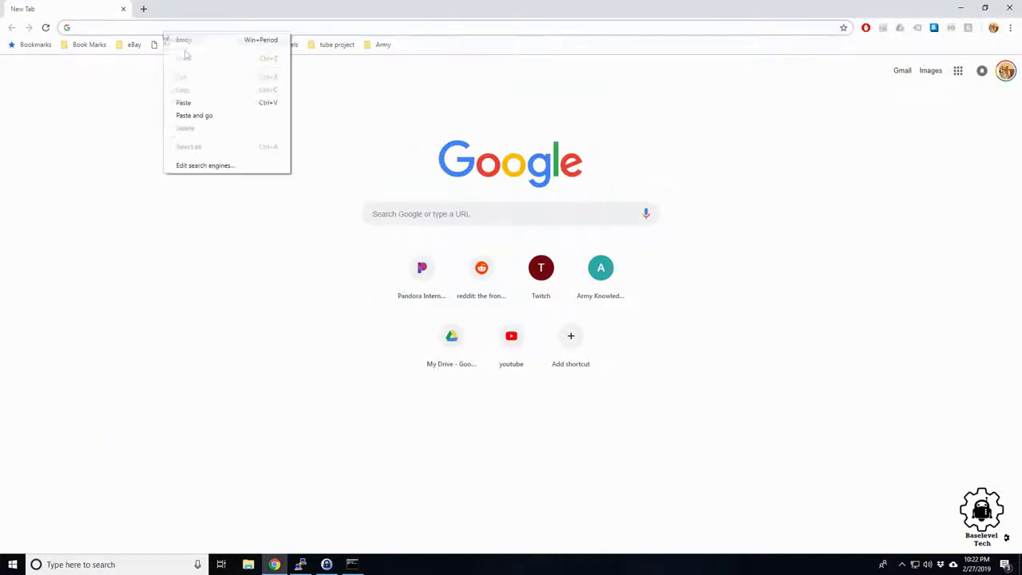
{"action": "left_click", "coordinate": [187, 103]}
{"action": "key", "text": "Return"}
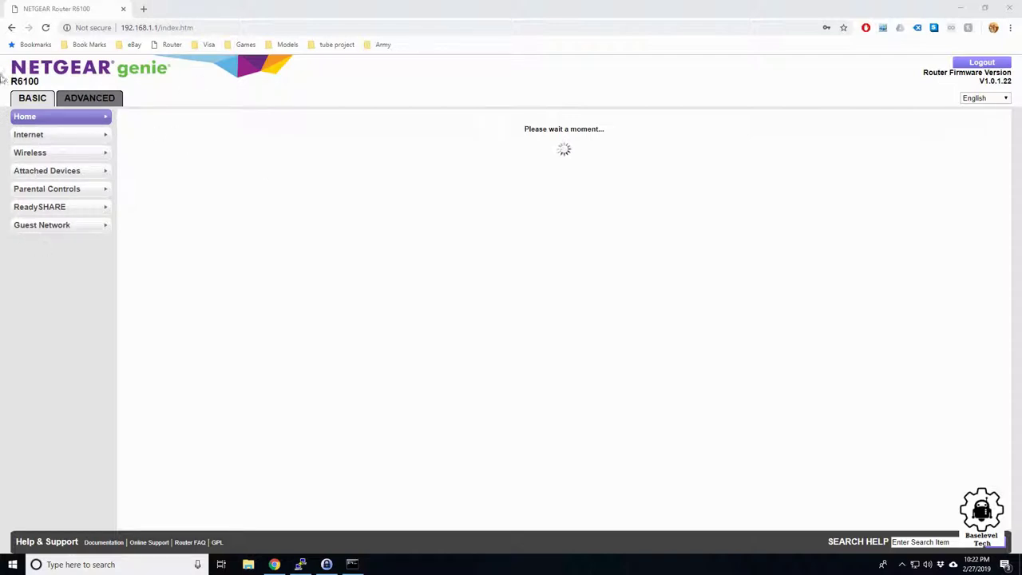
Step: Open the router's advanced LAN Setup page and begin adding an address reservation
{"action": "left_click", "coordinate": [91, 103]}
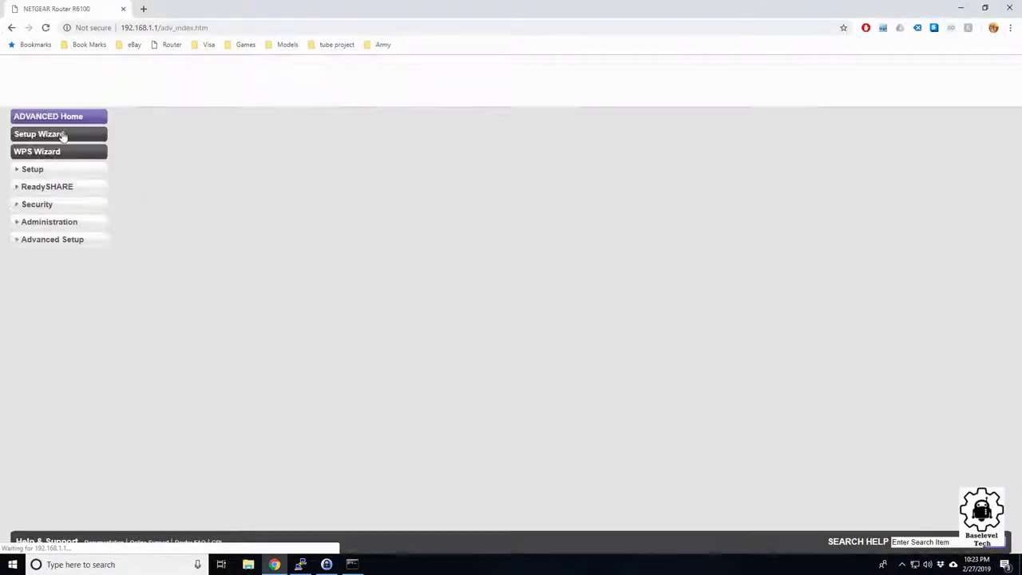
{"action": "left_click", "coordinate": [28, 169]}
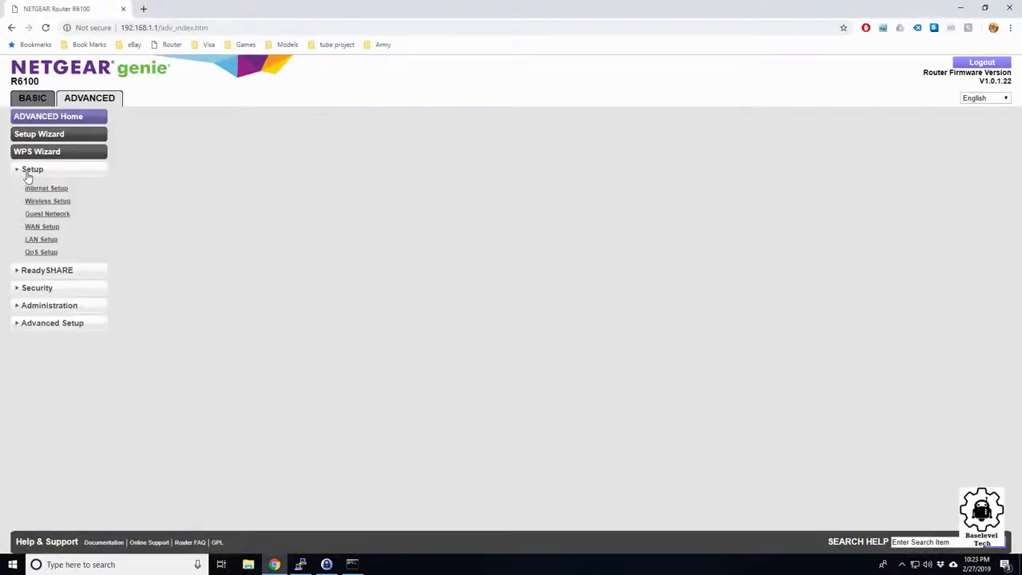
{"action": "left_click", "coordinate": [41, 242]}
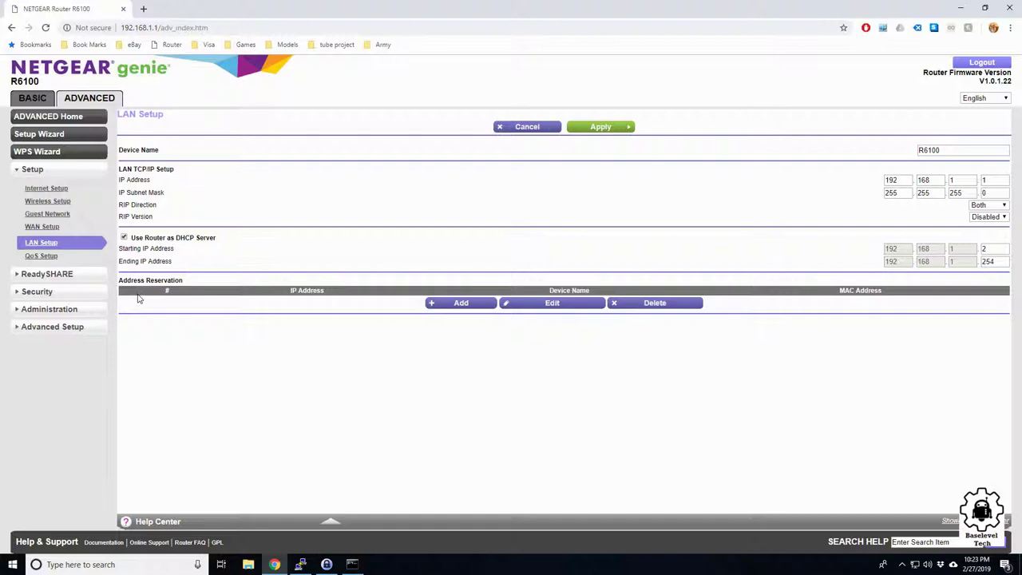
{"action": "left_click", "coordinate": [178, 281]}
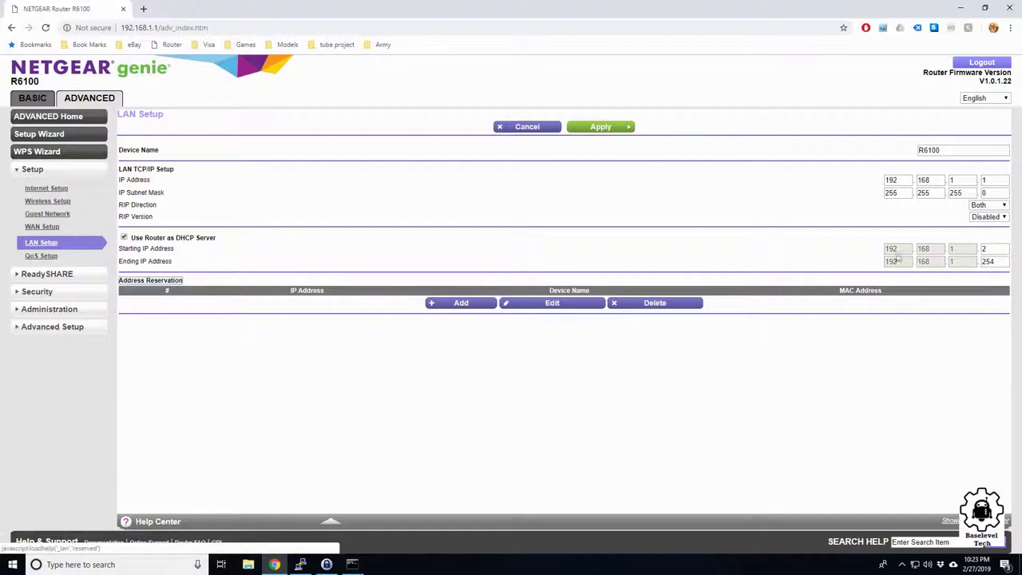
{"action": "left_click", "coordinate": [448, 308]}
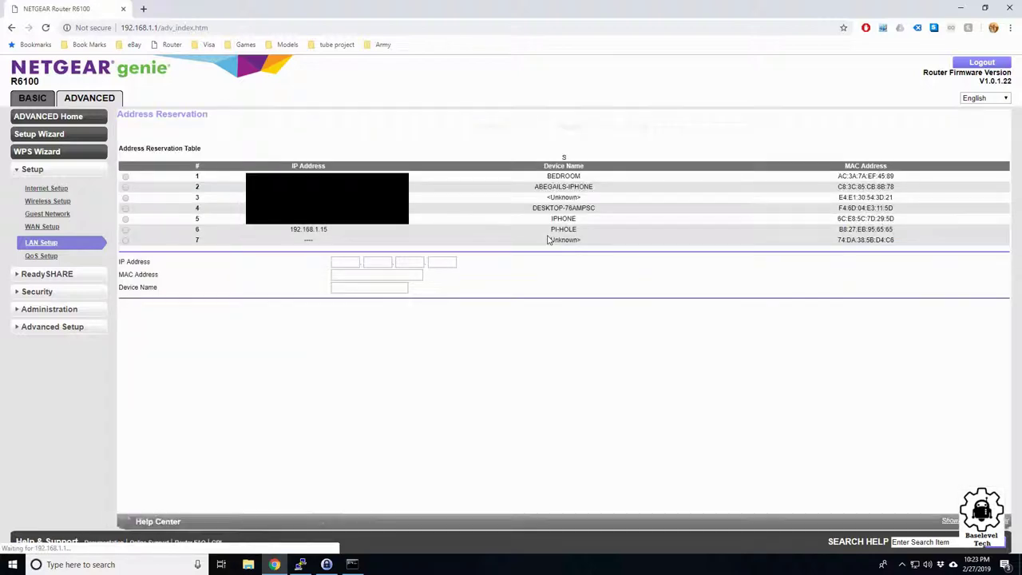
Step: Reserve the IP address 192.168.1.200 for the PI-HOLE device and apply the LAN settings
{"action": "left_click_drag", "start_coordinate": [578, 233], "coordinate": [548, 233]}
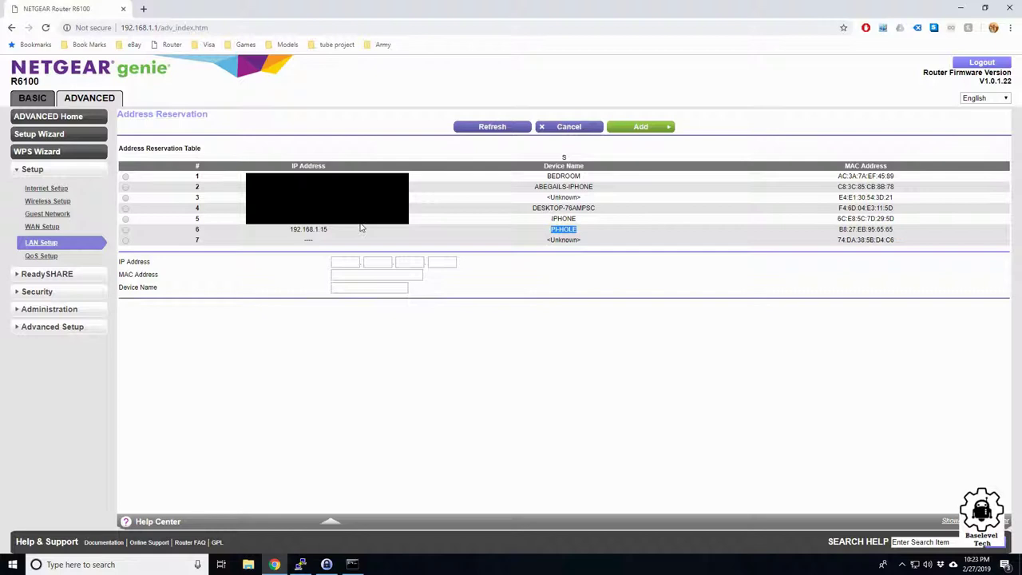
{"action": "left_click_drag", "start_coordinate": [328, 234], "coordinate": [289, 237]}
{"action": "left_click", "coordinate": [323, 234]}
{"action": "left_click", "coordinate": [126, 229]}
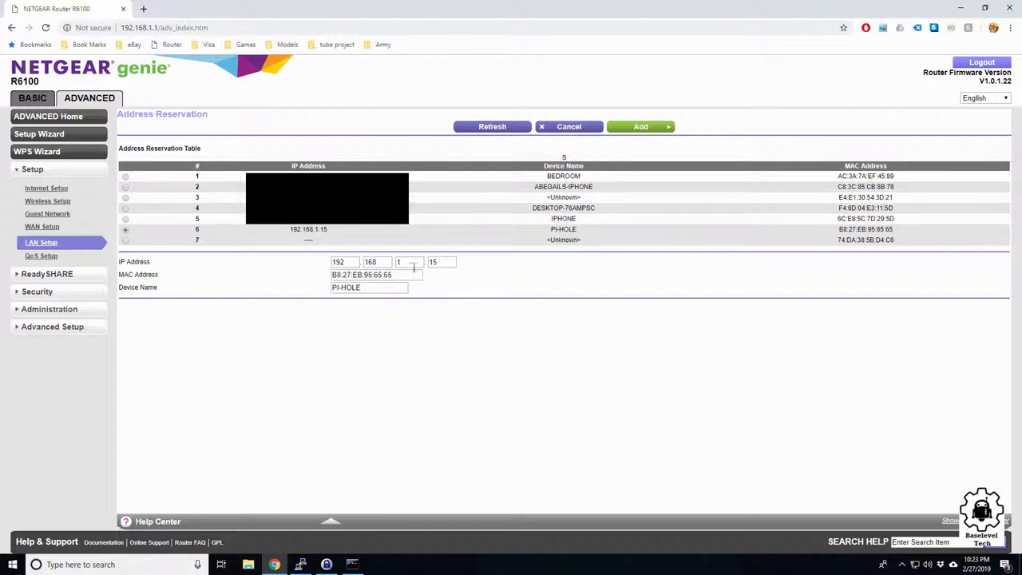
{"action": "double_click", "coordinate": [438, 263]}
{"action": "type", "text": "200"}
{"action": "left_click", "coordinate": [352, 287]}
{"action": "left_click_drag", "start_coordinate": [364, 288], "coordinate": [315, 291]}
{"action": "left_click", "coordinate": [315, 293]}
{"action": "left_click", "coordinate": [632, 130]}
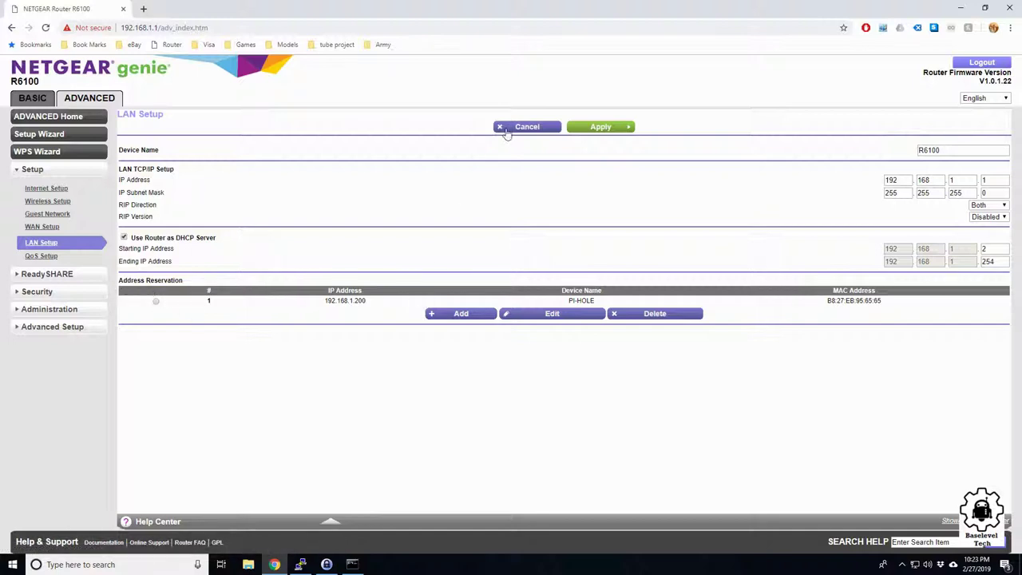
{"action": "left_click", "coordinate": [603, 130]}
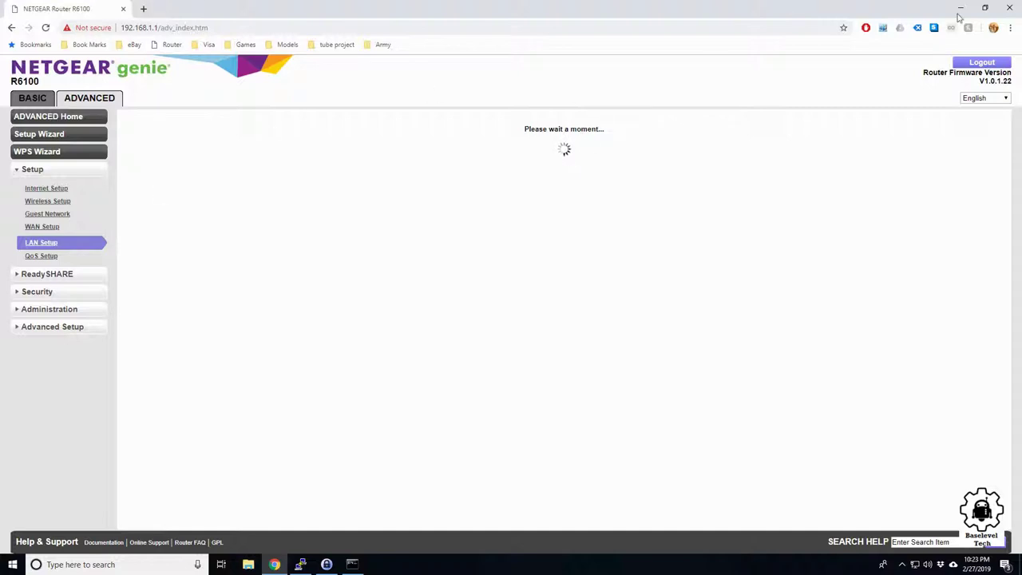
Step: Return to the PuTTY session and rerun ifconfig to check the Pi's Ethernet inet address
{"action": "left_click", "coordinate": [960, 10]}
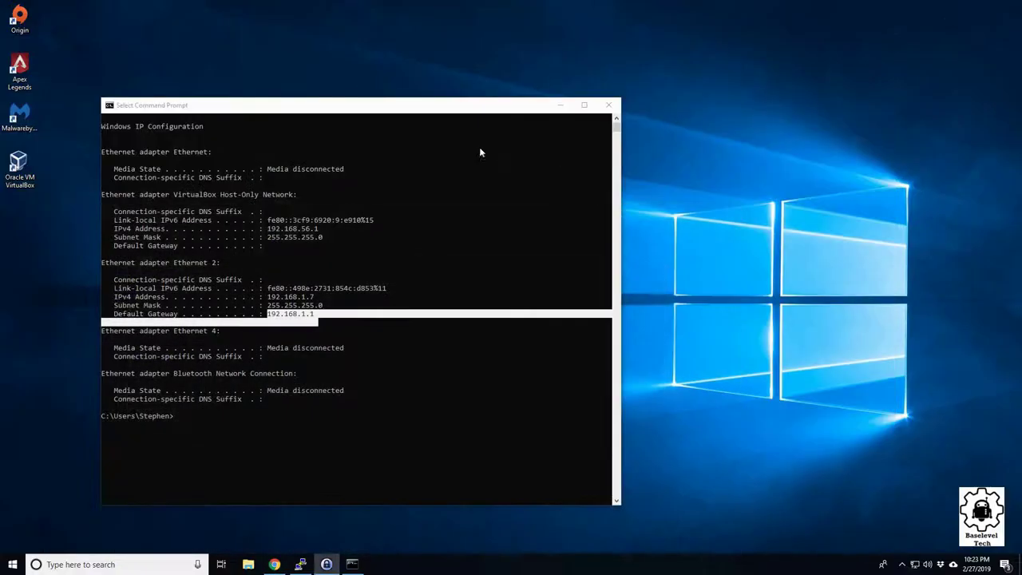
{"action": "left_click", "coordinate": [300, 564]}
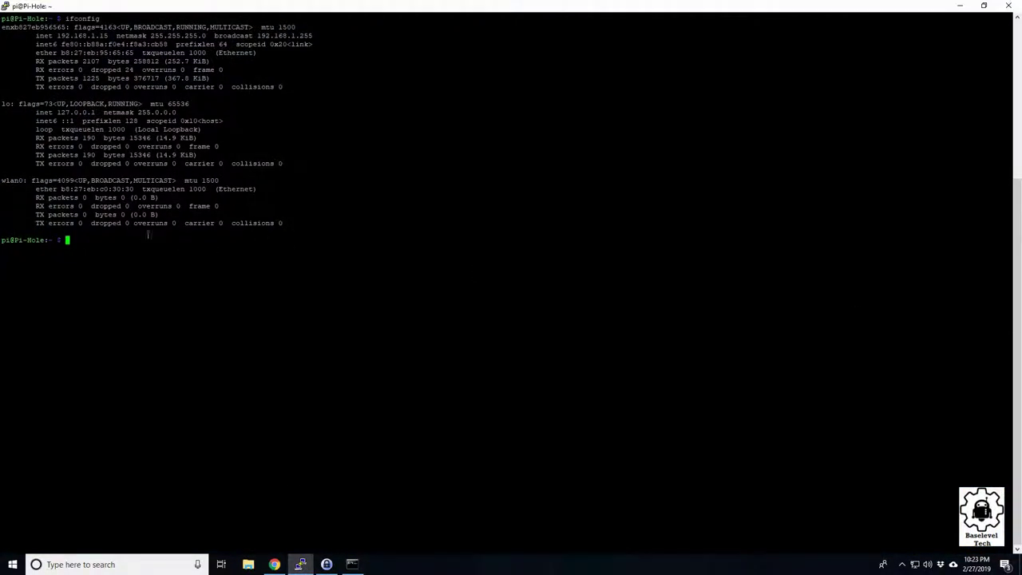
{"action": "key", "text": "Up"}
{"action": "key", "text": "Return"}
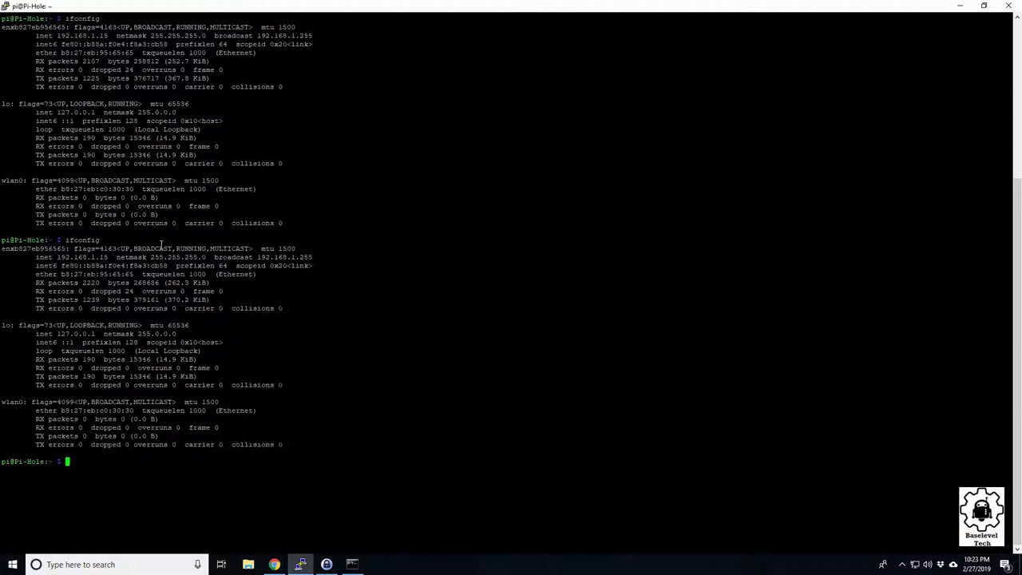
{"action": "left_click_drag", "start_coordinate": [107, 256], "coordinate": [56, 257]}
{"action": "left_click", "coordinate": [69, 257]}
{"action": "left_click_drag", "start_coordinate": [57, 257], "coordinate": [106, 257]}
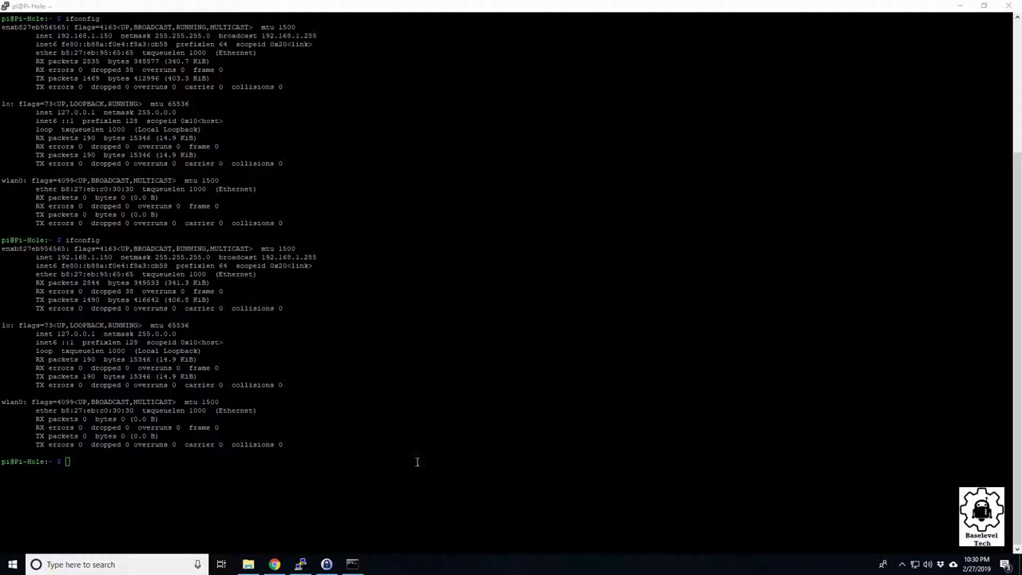
Step: Release and renew the Pi's DHCP lease with sudo dhcpcd --release --renew, and dismiss the PuTTY error dialog
{"action": "left_click", "coordinate": [231, 479]}
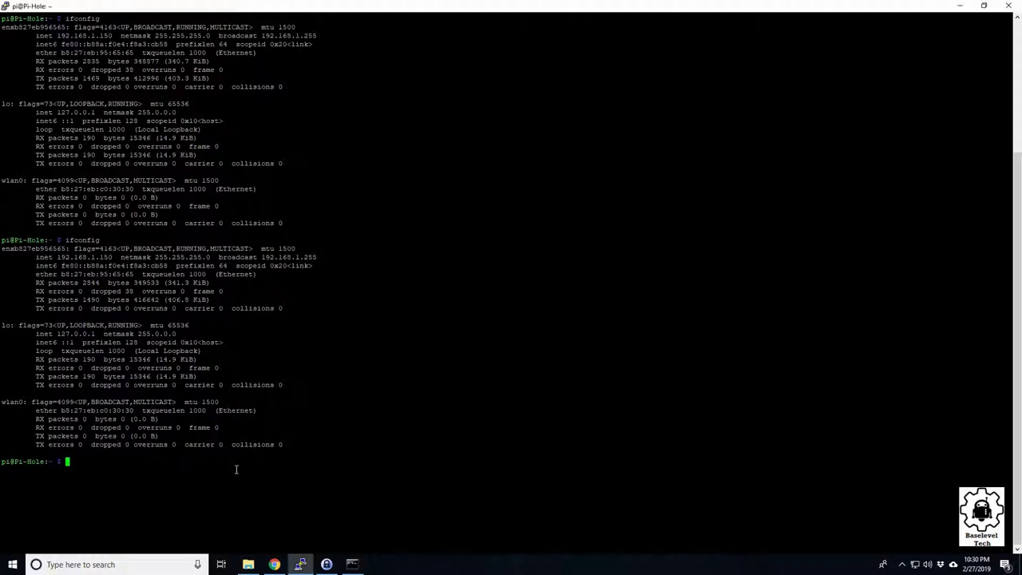
{"action": "type", "text": "sudo dhcpcd --release --renew"}
{"action": "key", "text": "Return"}
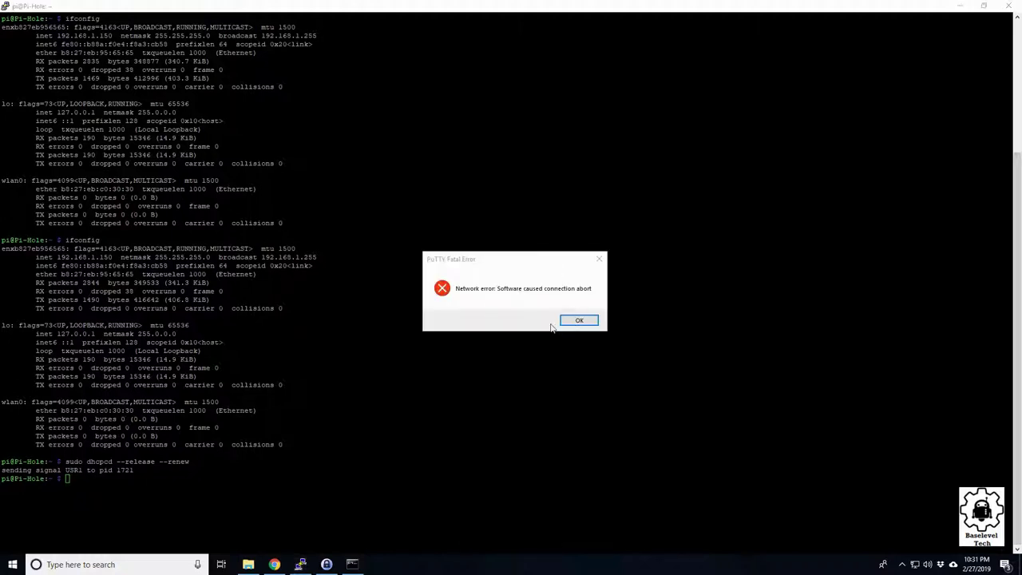
{"action": "left_click", "coordinate": [579, 321]}
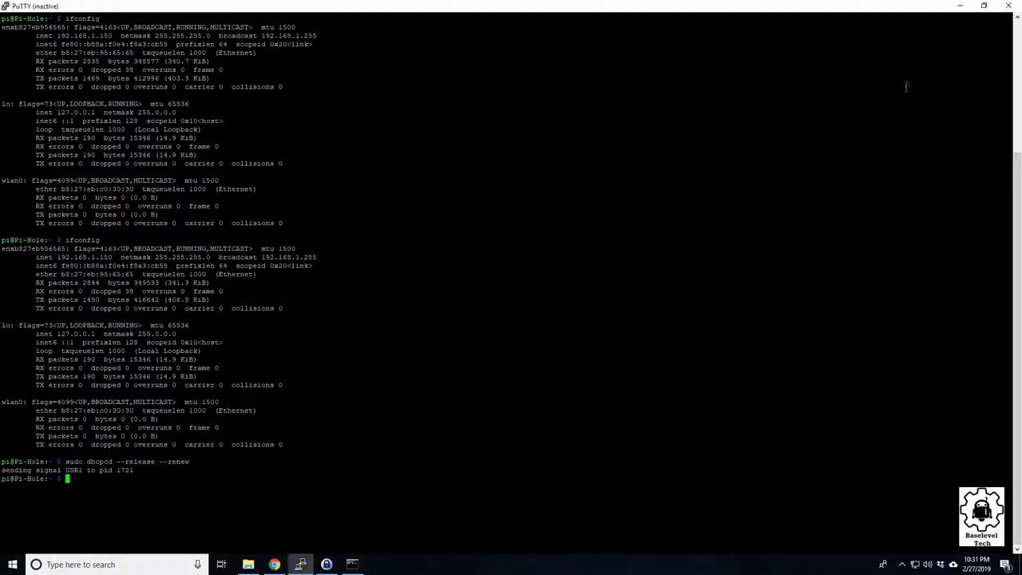
Step: Close the disconnected PuTTY session and load the saved Picture-frame session in a new PuTTY configuration
{"action": "left_click", "coordinate": [1014, 8]}
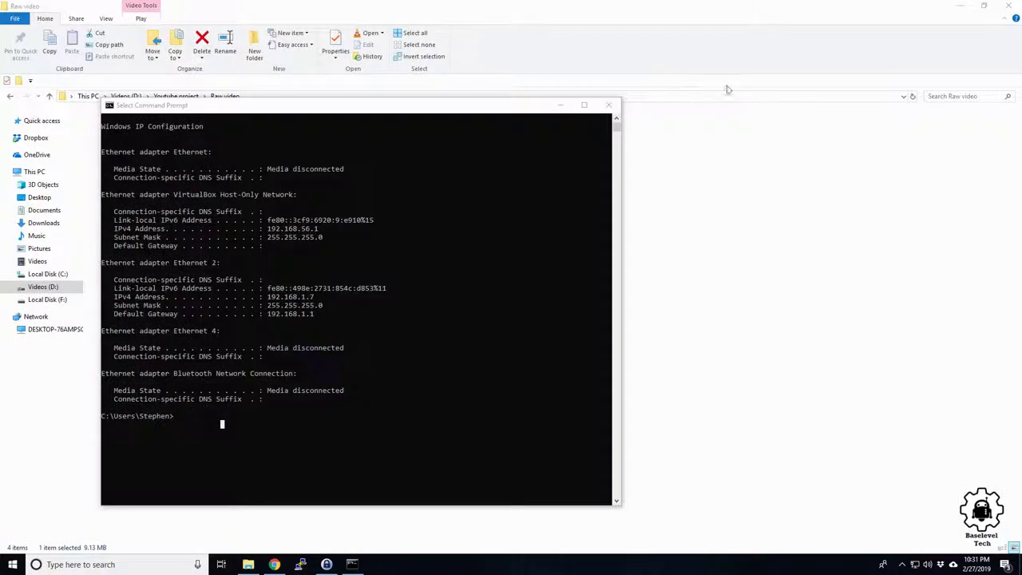
{"action": "left_click", "coordinate": [310, 565]}
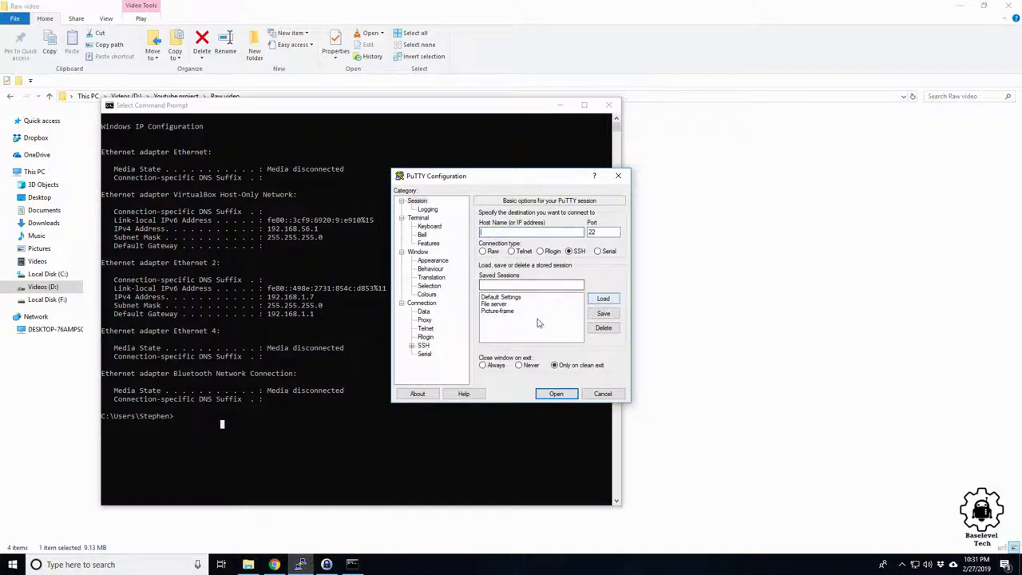
{"action": "left_click", "coordinate": [503, 310]}
{"action": "left_click", "coordinate": [603, 298]}
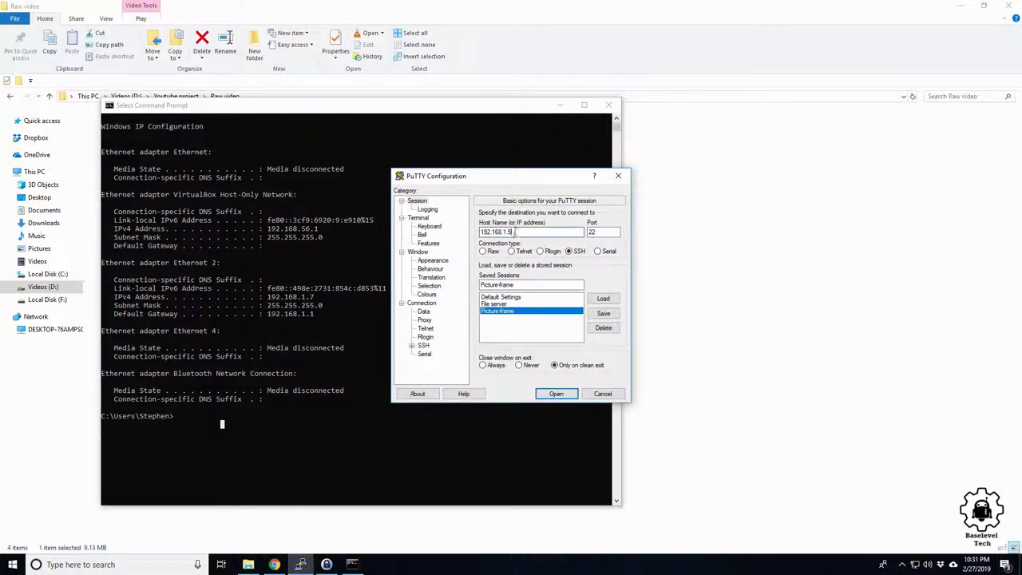
Step: Change the host address to 192.168.1.200, open the SSH session, maximize its terminal and log in as pi
{"action": "left_click", "coordinate": [515, 231]}
{"action": "key", "text": "BackSpace"}
{"action": "type", "text": "200"}
{"action": "left_click", "coordinate": [553, 394]}
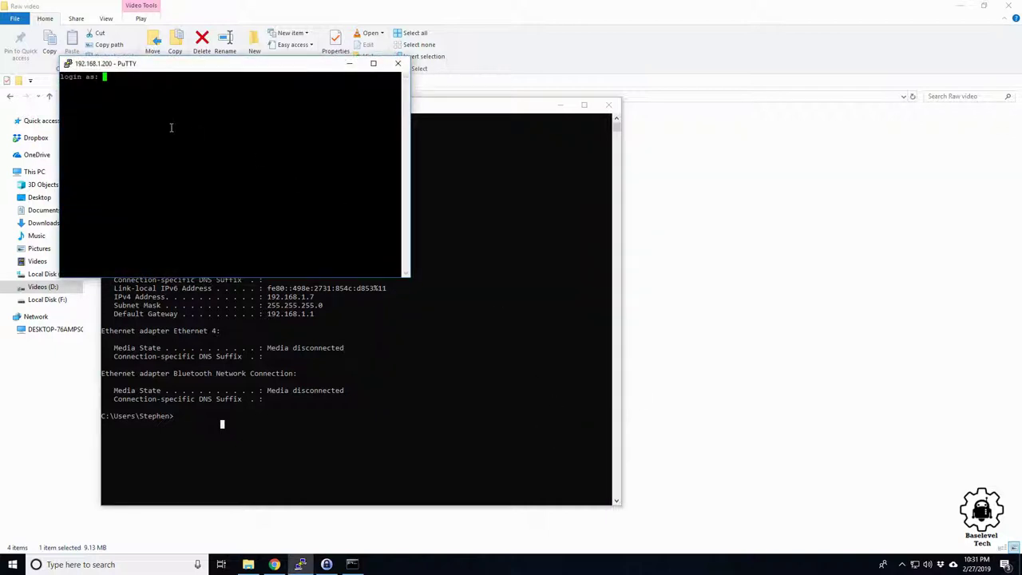
{"action": "left_click", "coordinate": [373, 63]}
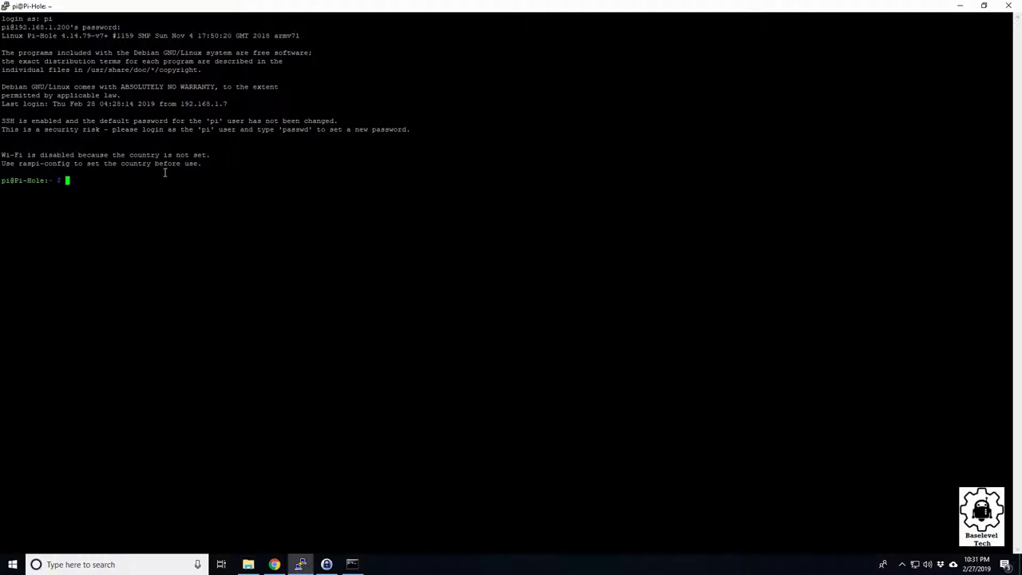
Step: Run ifconfig and highlight the inet address of the Pi's Ethernet interface
{"action": "type", "text": "ifconfig"}
{"action": "key", "text": "Return"}
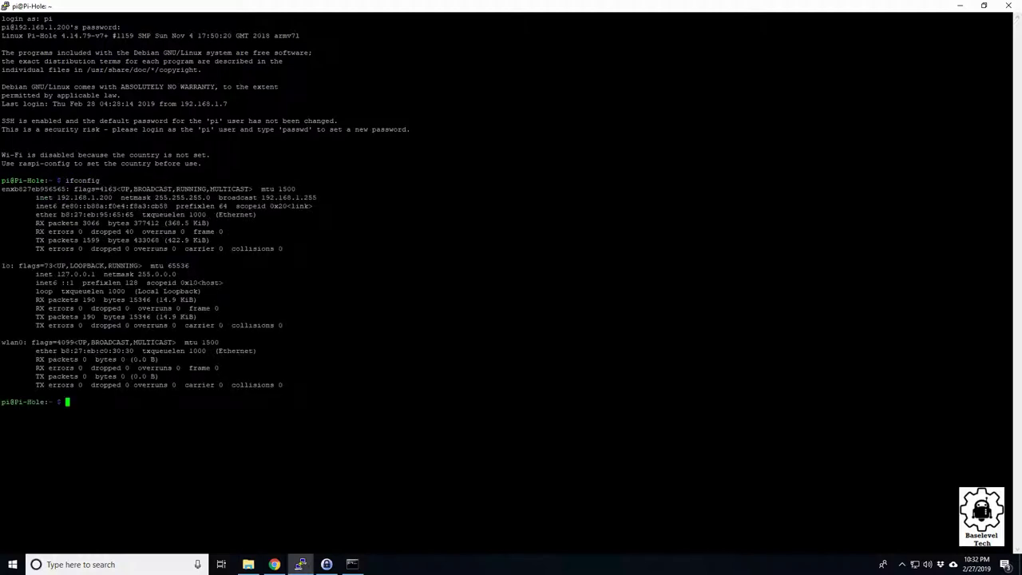
{"action": "left_click_drag", "start_coordinate": [99, 198], "coordinate": [117, 198]}
{"action": "left_click", "coordinate": [100, 195]}
{"action": "left_click_drag", "start_coordinate": [100, 197], "coordinate": [111, 196]}
{"action": "left_click_drag", "start_coordinate": [58, 196], "coordinate": [117, 200]}
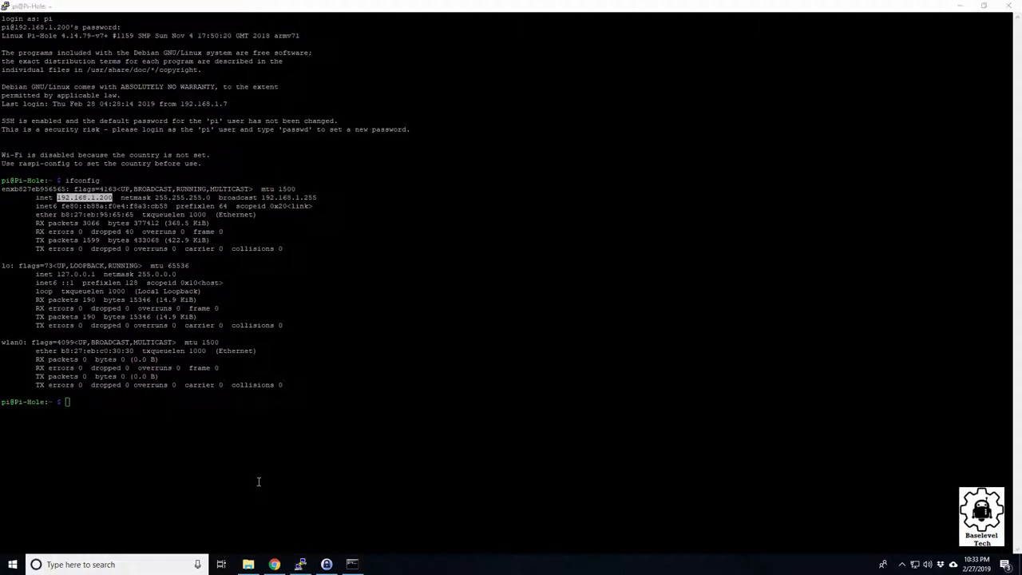
Step: Switch to the router page in Chrome, open Internet Setup and examine the Domain Name Server (DNS) Address options
{"action": "left_click", "coordinate": [274, 565]}
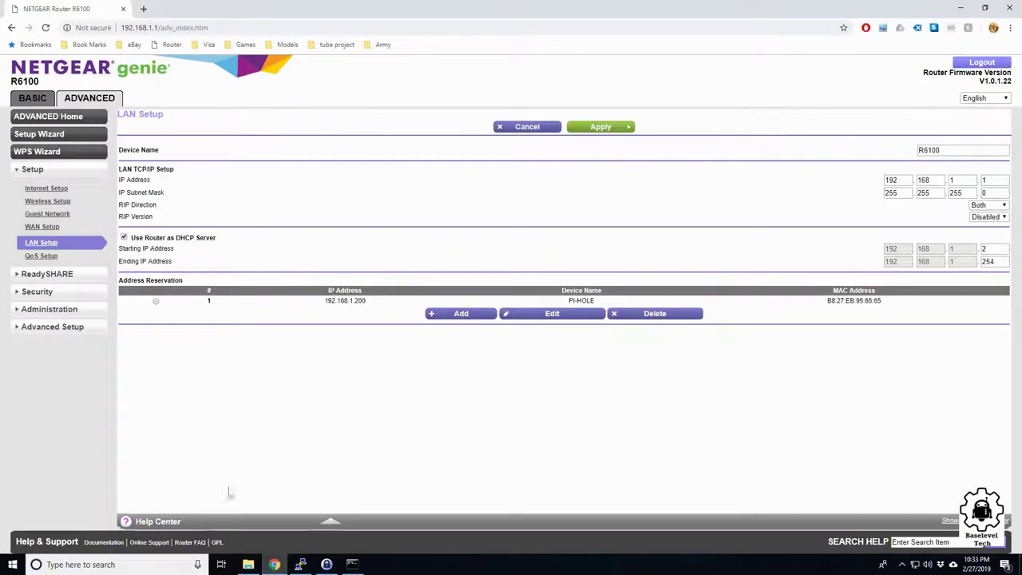
{"action": "left_click", "coordinate": [60, 190]}
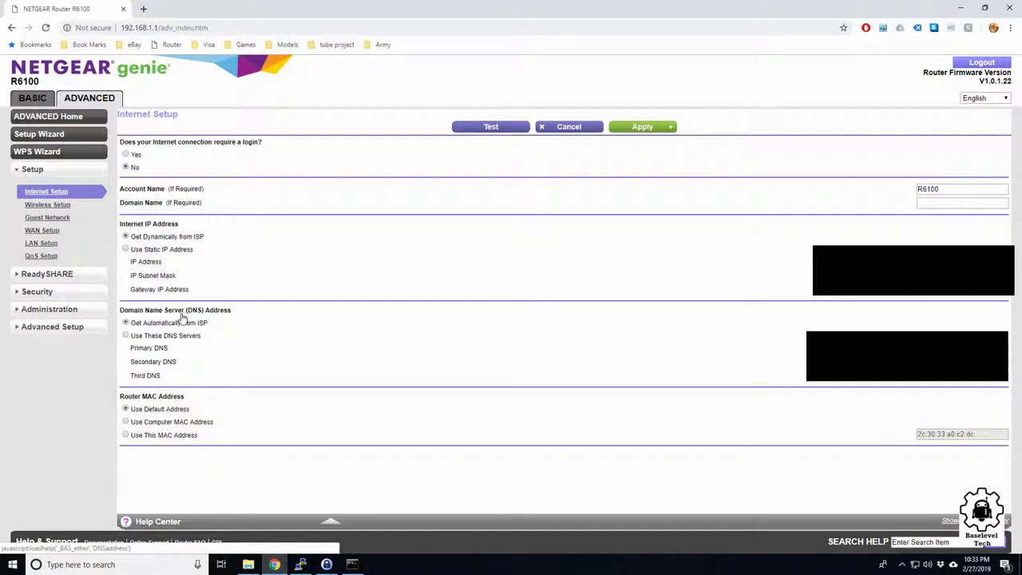
{"action": "left_click_drag", "start_coordinate": [134, 323], "coordinate": [203, 324]}
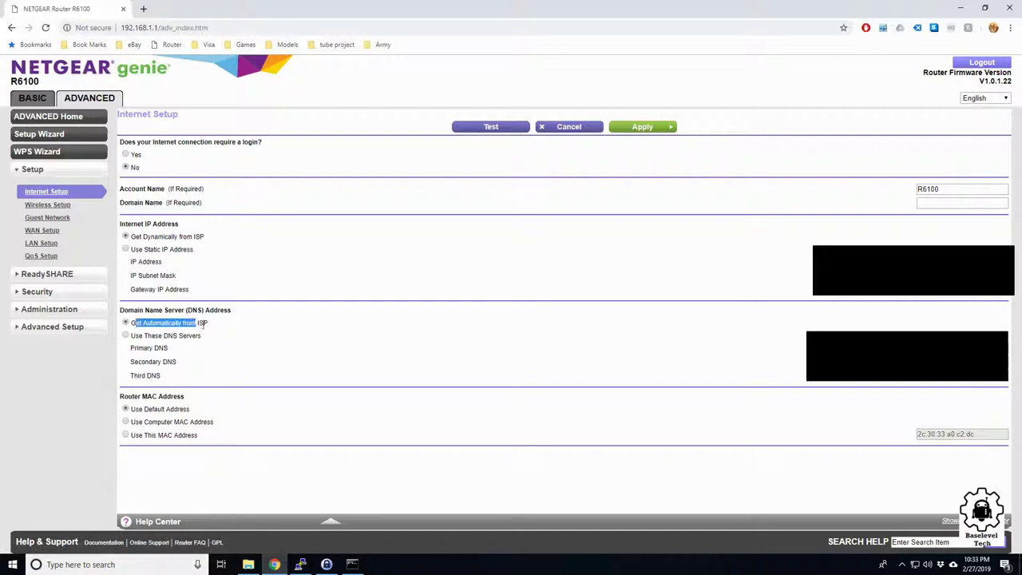
{"action": "left_click", "coordinate": [204, 323]}
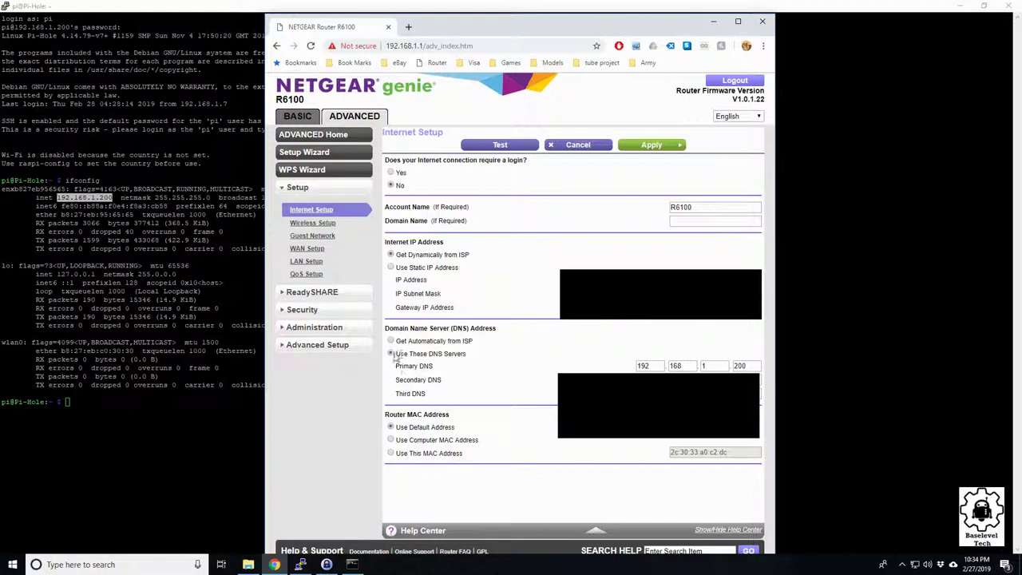
Step: Set the router's secondary DNS to 8.8.8.8 and third DNS to 1.1.1.1, and apply the Internet settings
{"action": "left_click_drag", "start_coordinate": [395, 366], "coordinate": [438, 399]}
{"action": "left_click", "coordinate": [438, 399]}
{"action": "type", "text": "8"}
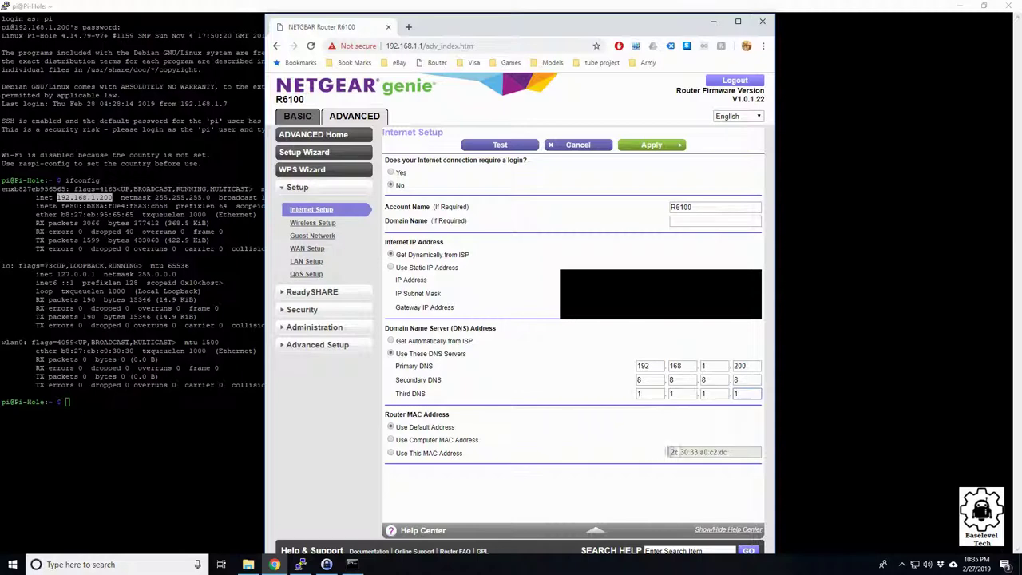
{"action": "left_click", "coordinate": [644, 148]}
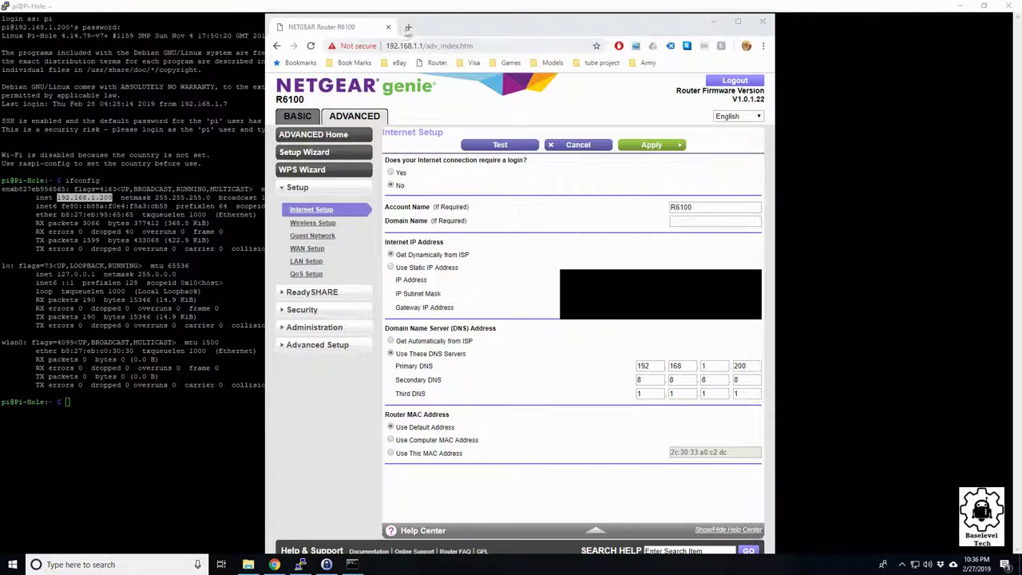
Step: Open cnet.com in a new browser tab and maximize the browser window
{"action": "left_click", "coordinate": [408, 27]}
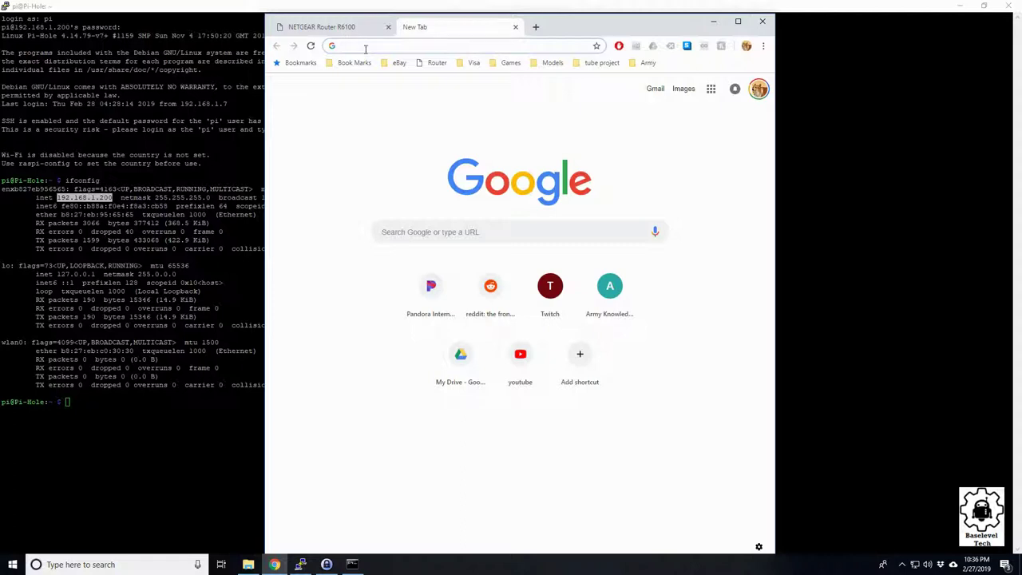
{"action": "type", "text": "cnet.com"}
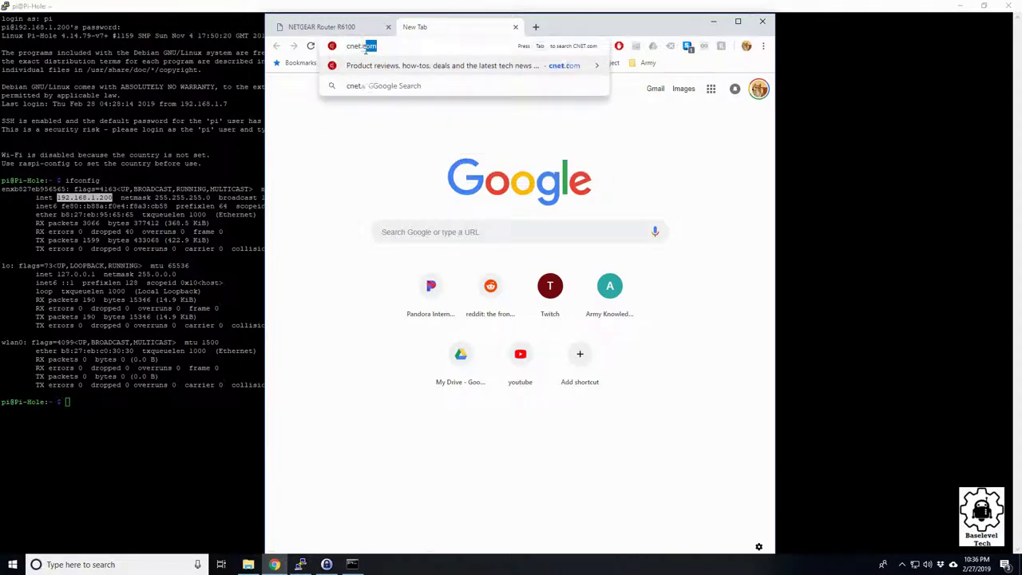
{"action": "key", "text": "Return"}
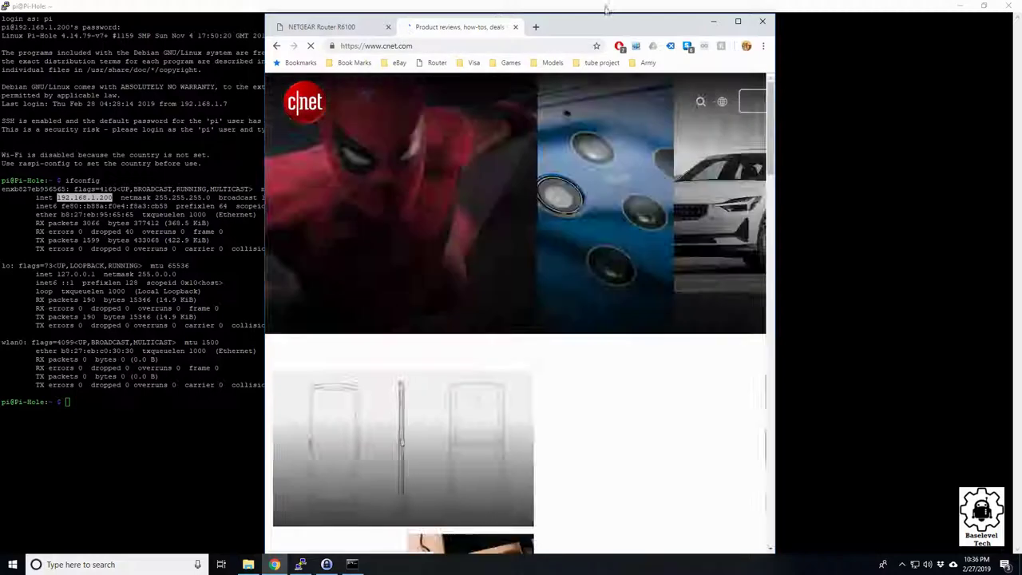
{"action": "left_click", "coordinate": [733, 20]}
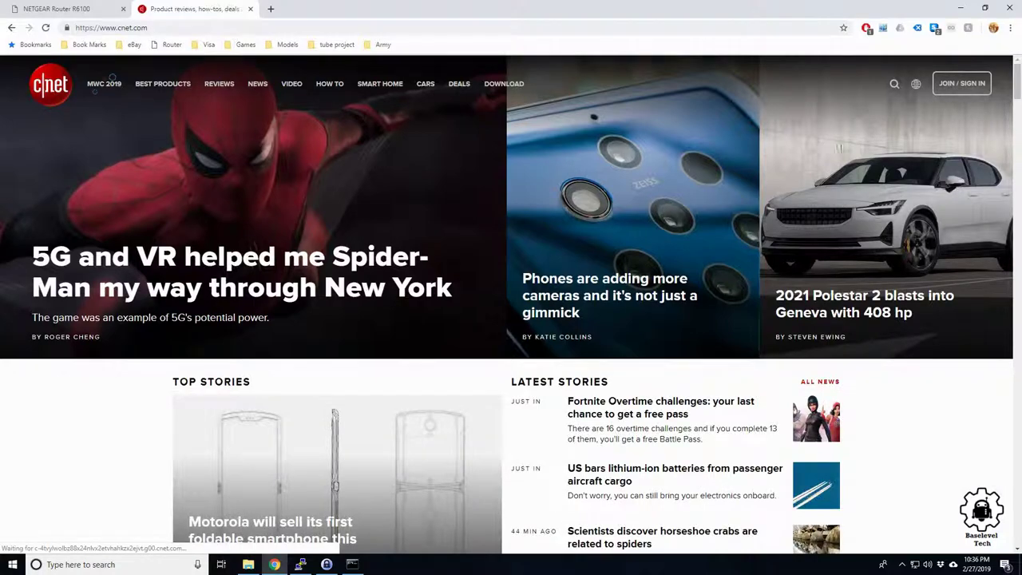
Step: Look through the CNET home page, from the top stories down to the smart home section, checking for advertisements
{"action": "scroll", "coordinate": [1017, 118], "scroll_direction": "down", "scroll_amount": 1}
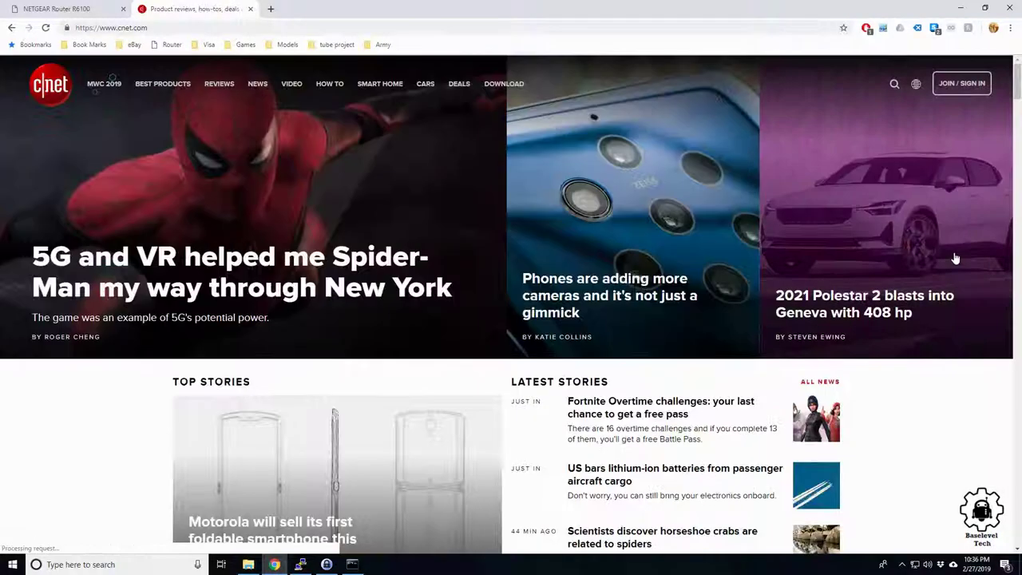
{"action": "scroll", "coordinate": [952, 257], "scroll_direction": "down", "scroll_amount": 5}
{"action": "scroll", "coordinate": [944, 230], "scroll_direction": "down", "scroll_amount": 12}
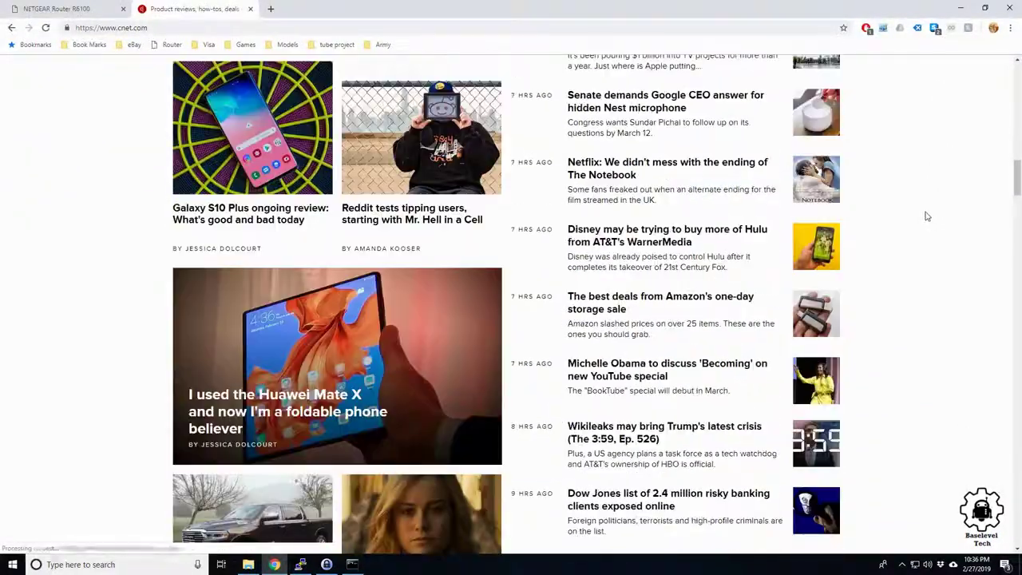
{"action": "scroll", "coordinate": [669, 257], "scroll_direction": "down", "scroll_amount": 10}
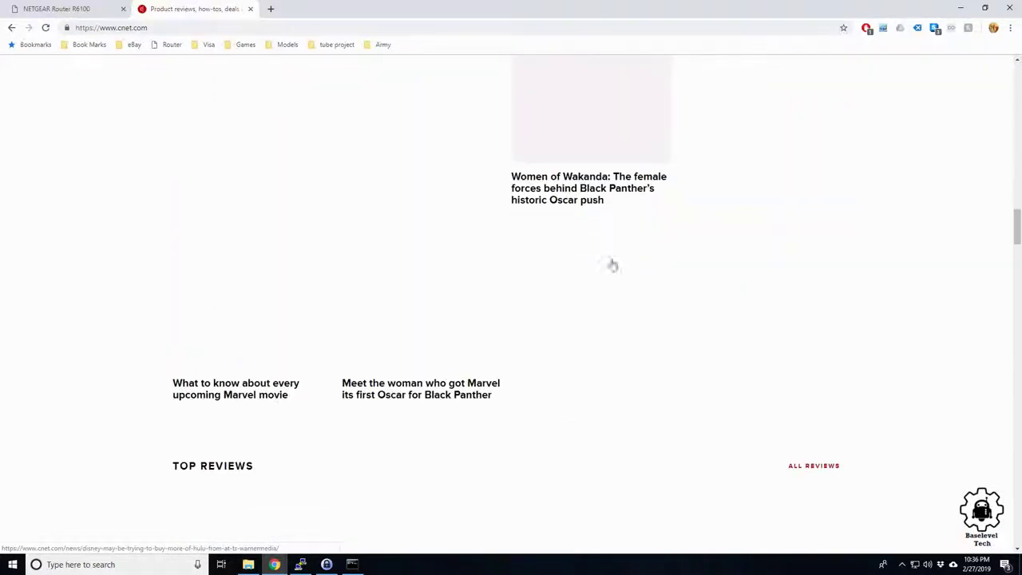
{"action": "scroll", "coordinate": [577, 269], "scroll_direction": "up", "scroll_amount": 3}
{"action": "scroll", "coordinate": [591, 195], "scroll_direction": "up", "scroll_amount": 6}
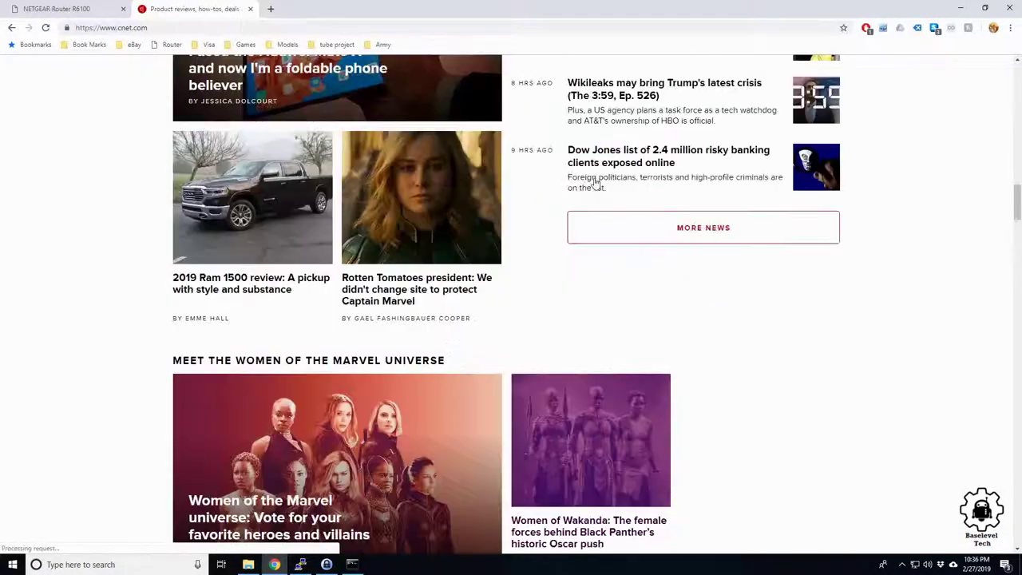
{"action": "scroll", "coordinate": [561, 280], "scroll_direction": "up", "scroll_amount": 7}
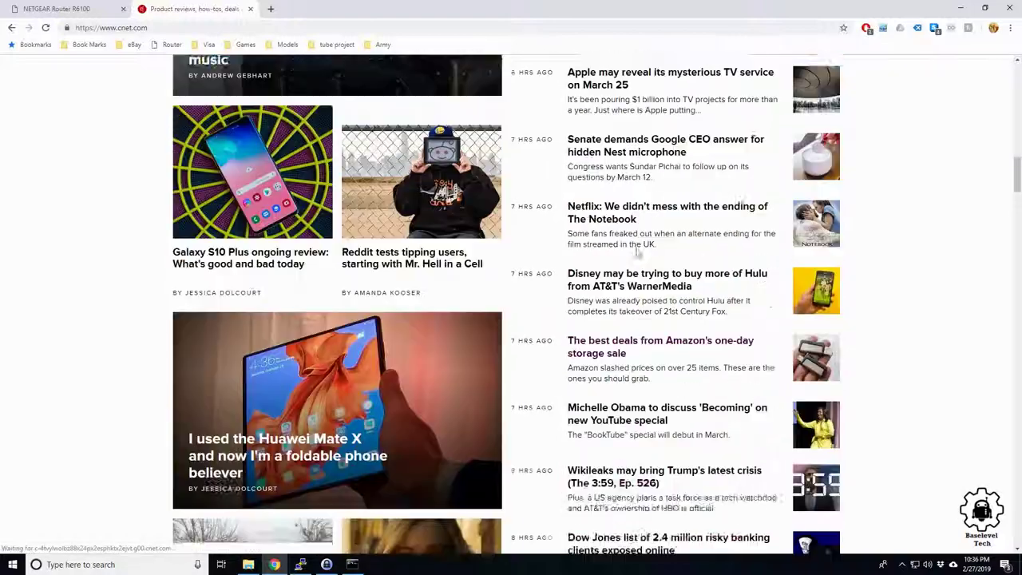
{"action": "scroll", "coordinate": [638, 346], "scroll_direction": "down", "scroll_amount": 3}
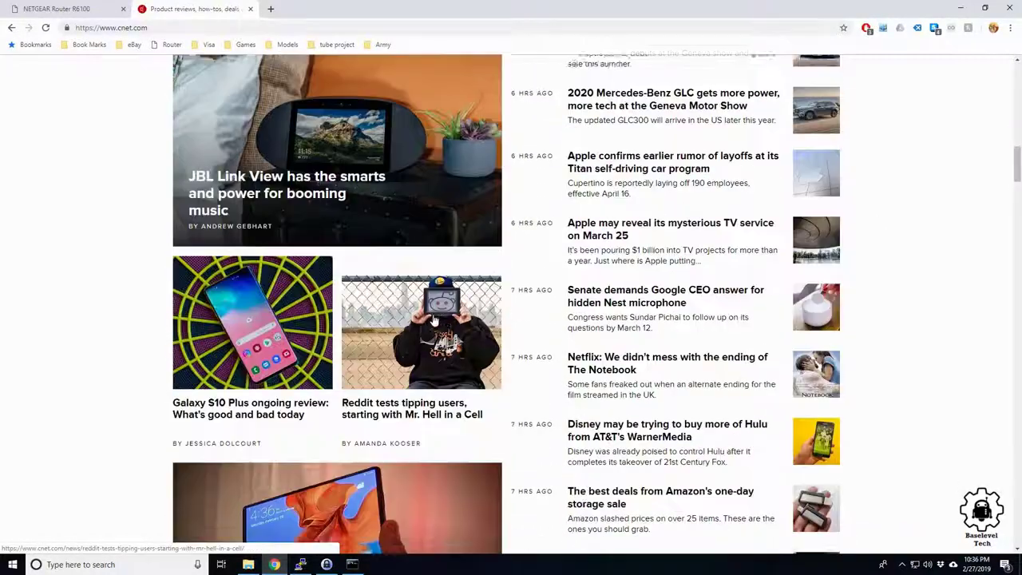
{"action": "scroll", "coordinate": [408, 301], "scroll_direction": "up", "scroll_amount": 12}
{"action": "scroll", "coordinate": [376, 254], "scroll_direction": "up", "scroll_amount": 4}
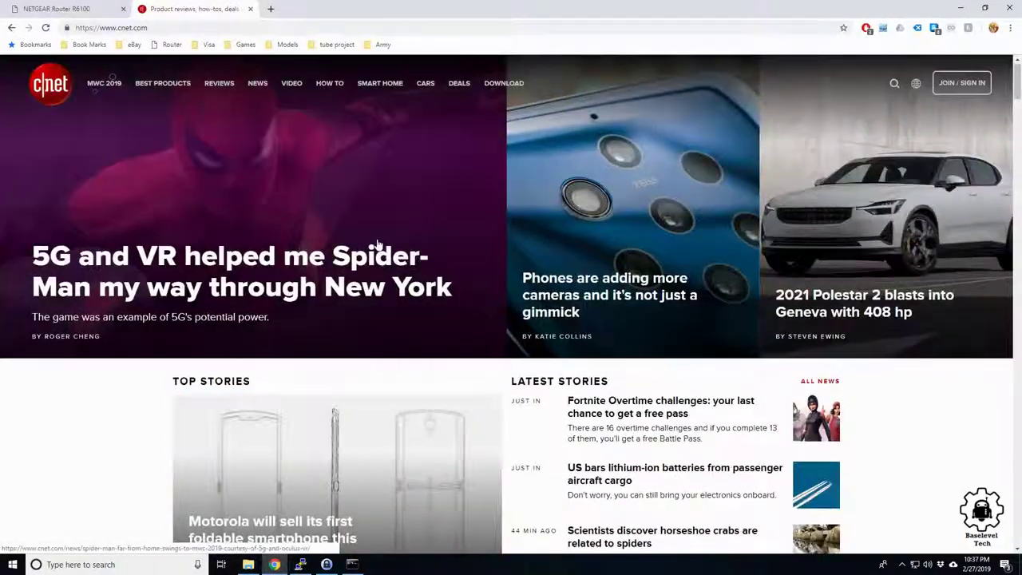
{"action": "scroll", "coordinate": [325, 210], "scroll_direction": "down", "scroll_amount": 20}
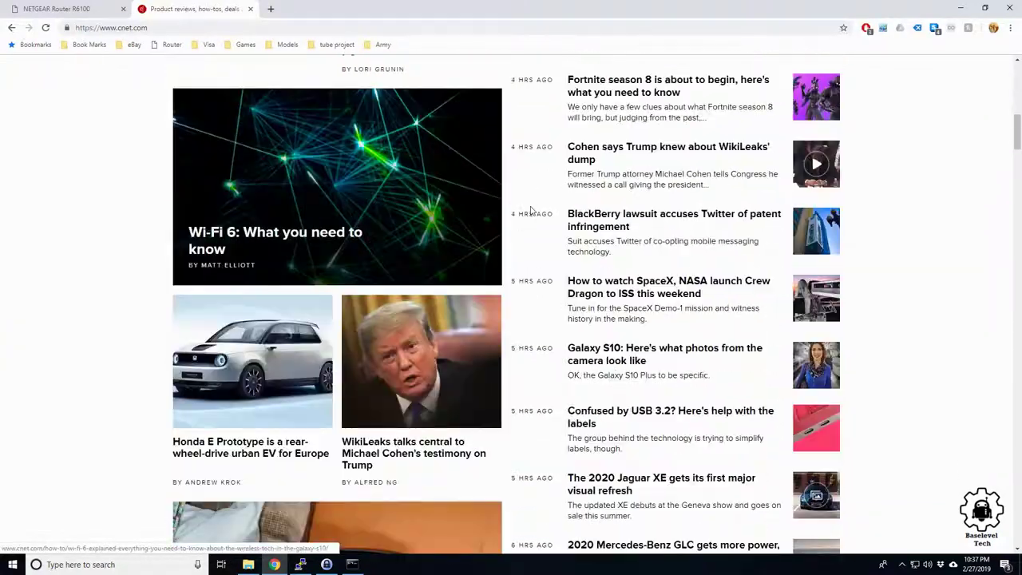
{"action": "scroll", "coordinate": [504, 209], "scroll_direction": "down", "scroll_amount": 19}
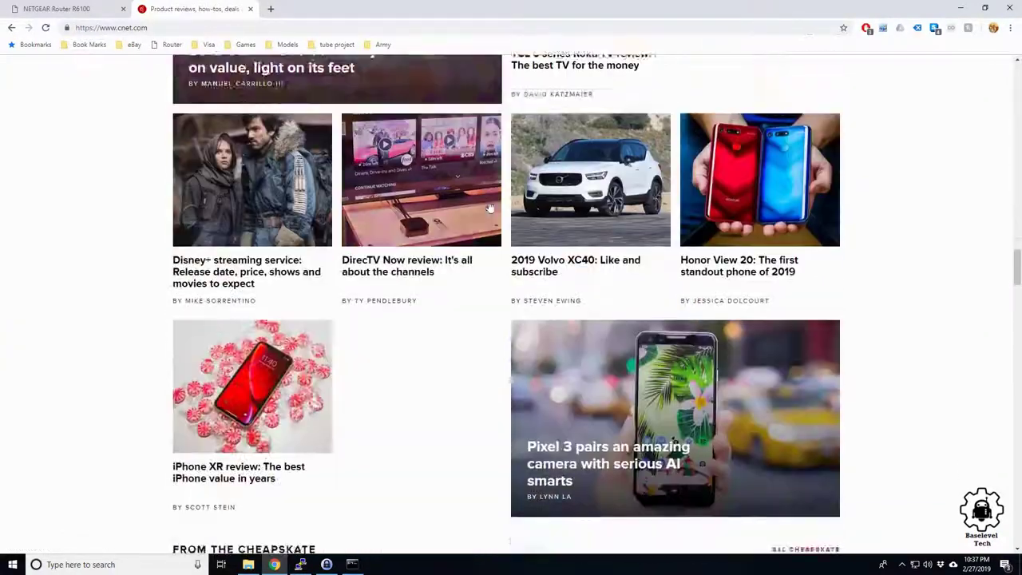
{"action": "scroll", "coordinate": [501, 226], "scroll_direction": "down", "scroll_amount": 2}
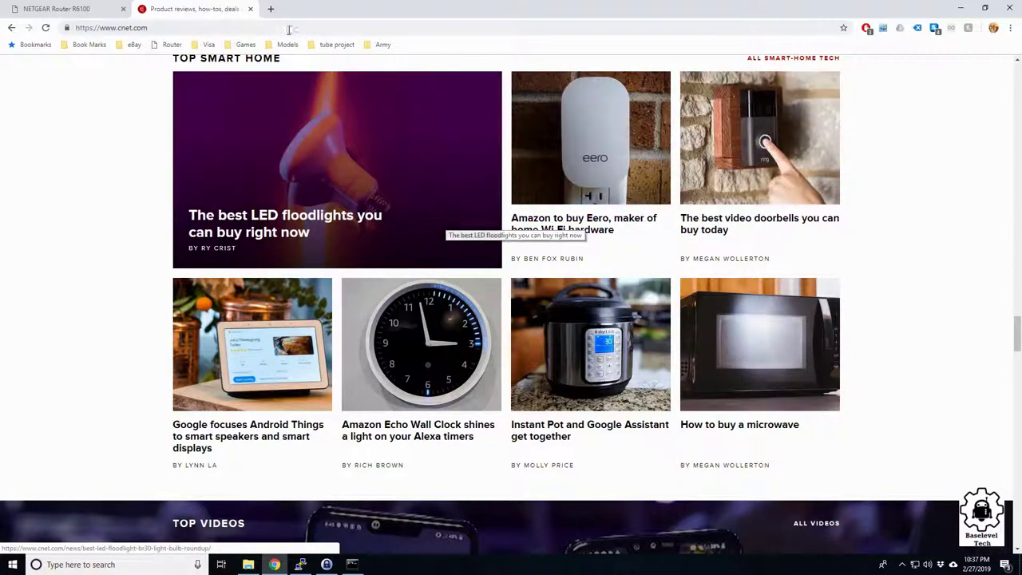
Step: Close the router and CNET tabs, leaving one new blank tab
{"action": "left_click", "coordinate": [123, 8]}
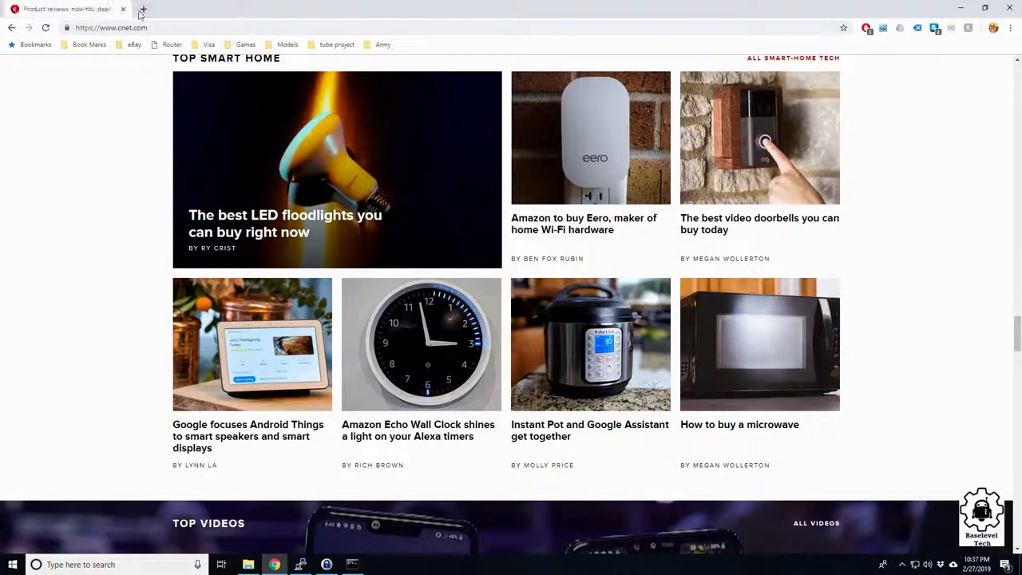
{"action": "key", "text": "ctrl+t"}
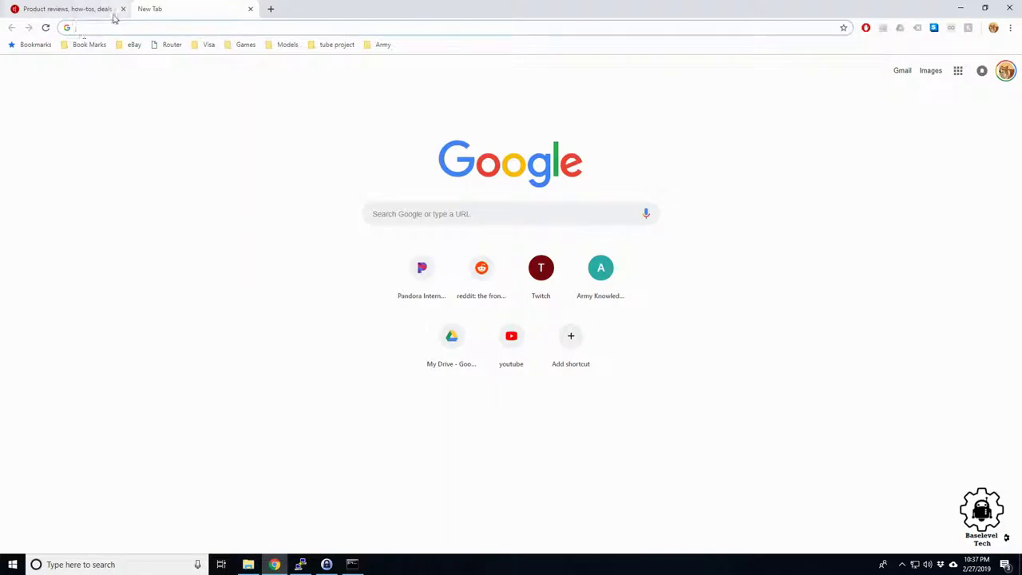
{"action": "left_click", "coordinate": [123, 9]}
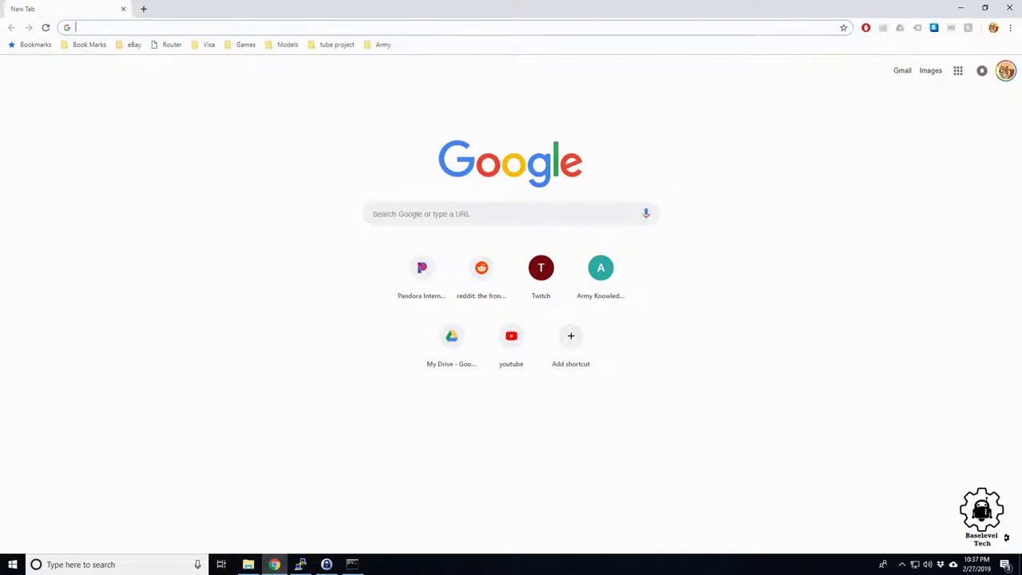
Step: Browse to 192.168.1.200 and go to the Pi-hole admin panel
{"action": "left_click", "coordinate": [176, 28]}
{"action": "type", "text": "192.168"}
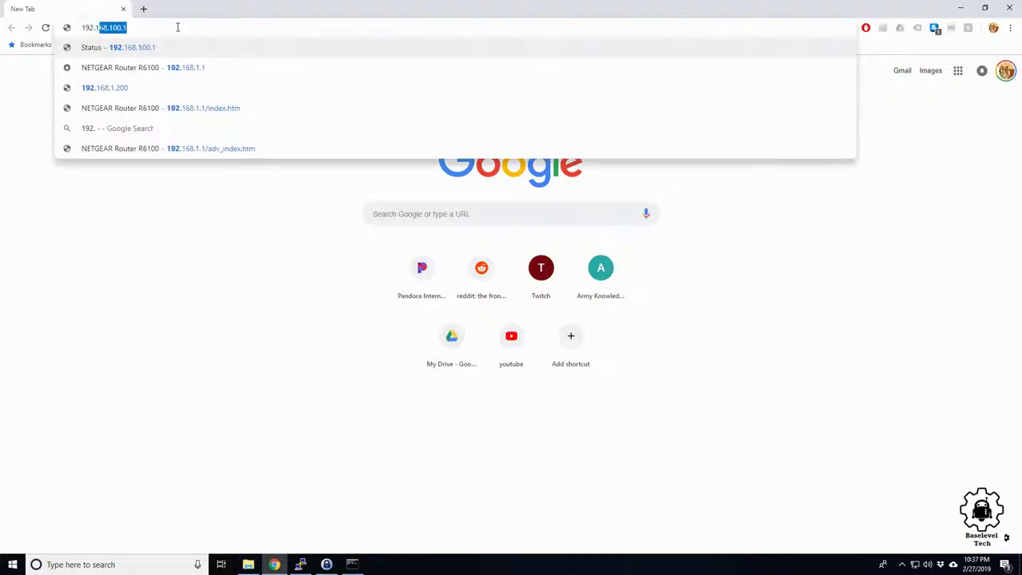
{"action": "type", "text": ".1.200"}
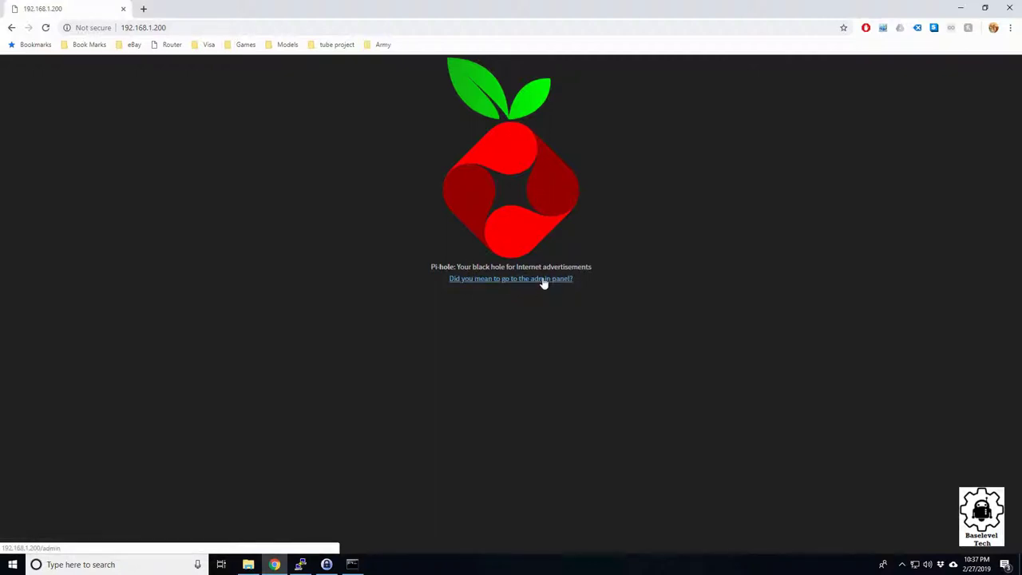
{"action": "left_click", "coordinate": [503, 281]}
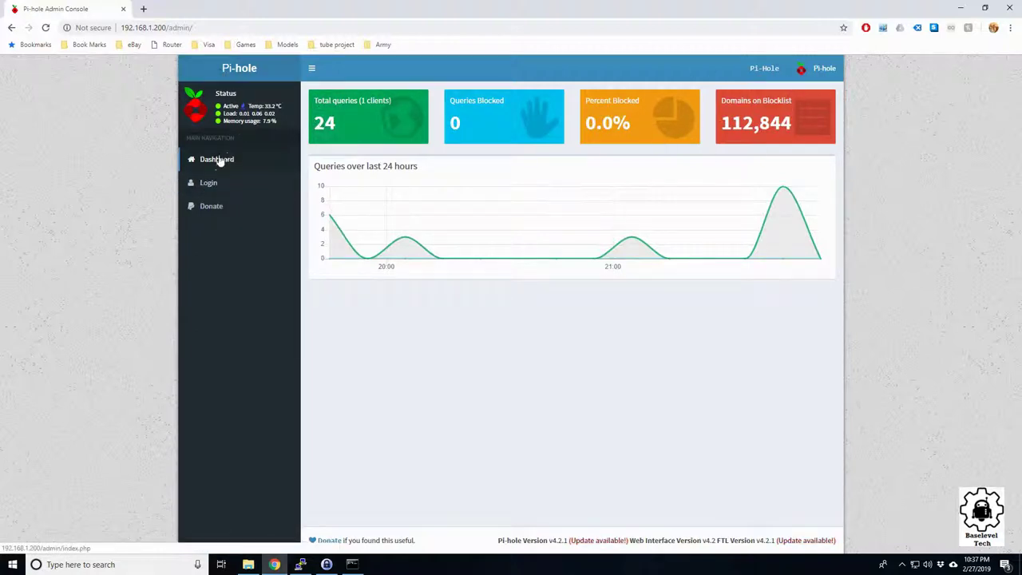
Step: Inspect the peaks in the 24-hour query graph, view the login page and return to the dashboard
{"action": "mouse_move", "coordinate": [406, 249]}
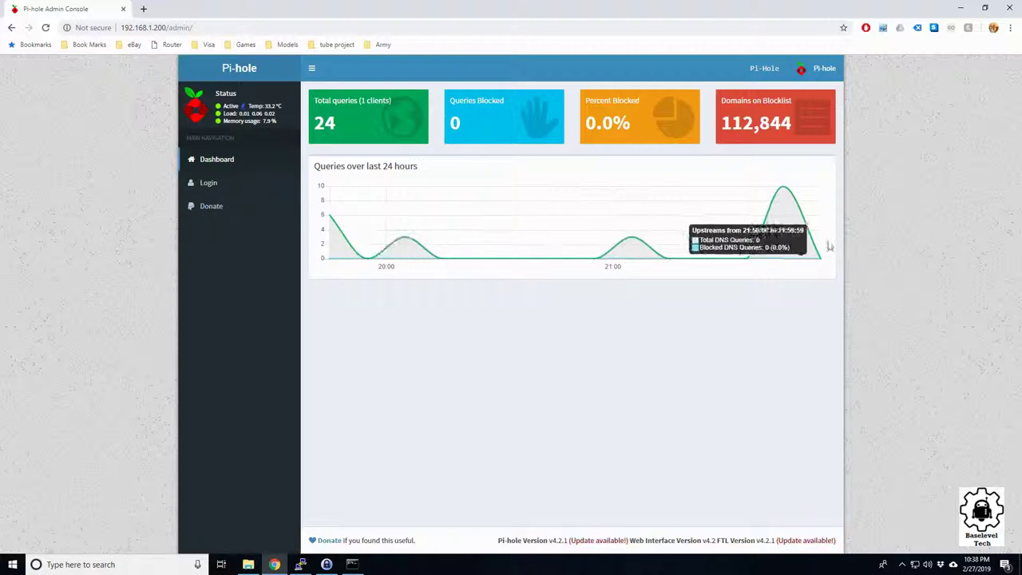
{"action": "mouse_move", "coordinate": [766, 188]}
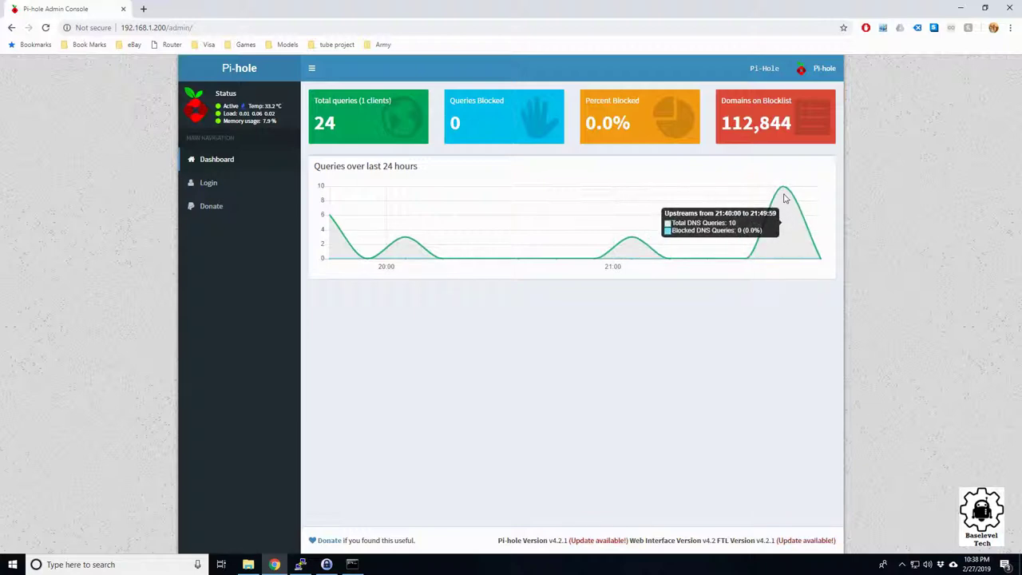
{"action": "left_click", "coordinate": [211, 185]}
{"action": "left_click", "coordinate": [222, 163]}
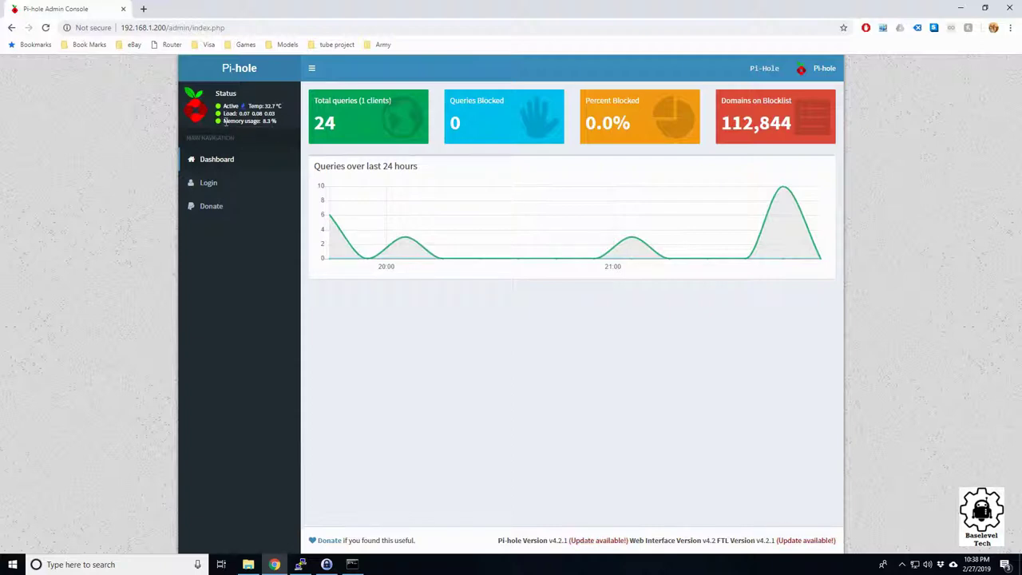
Step: Examine the Pi-hole status readings for temperature, load and memory usage by highlighting them
{"action": "left_click_drag", "start_coordinate": [225, 121], "coordinate": [275, 121]}
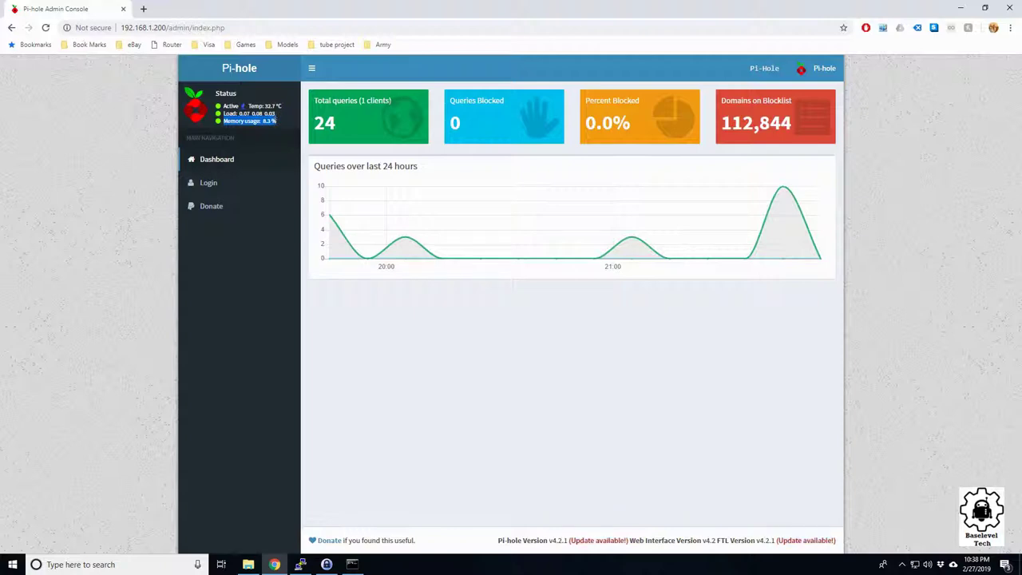
{"action": "left_click", "coordinate": [280, 126]}
{"action": "mouse_move", "coordinate": [279, 127]}
{"action": "left_mouse_down"}
{"action": "mouse_move", "coordinate": [223, 121]}
{"action": "mouse_move", "coordinate": [281, 106]}
{"action": "left_mouse_up"}
{"action": "left_click", "coordinate": [266, 104]}
{"action": "left_click_drag", "start_coordinate": [278, 106], "coordinate": [225, 121]}
{"action": "left_click", "coordinate": [236, 116]}
{"action": "left_click", "coordinate": [431, 356]}
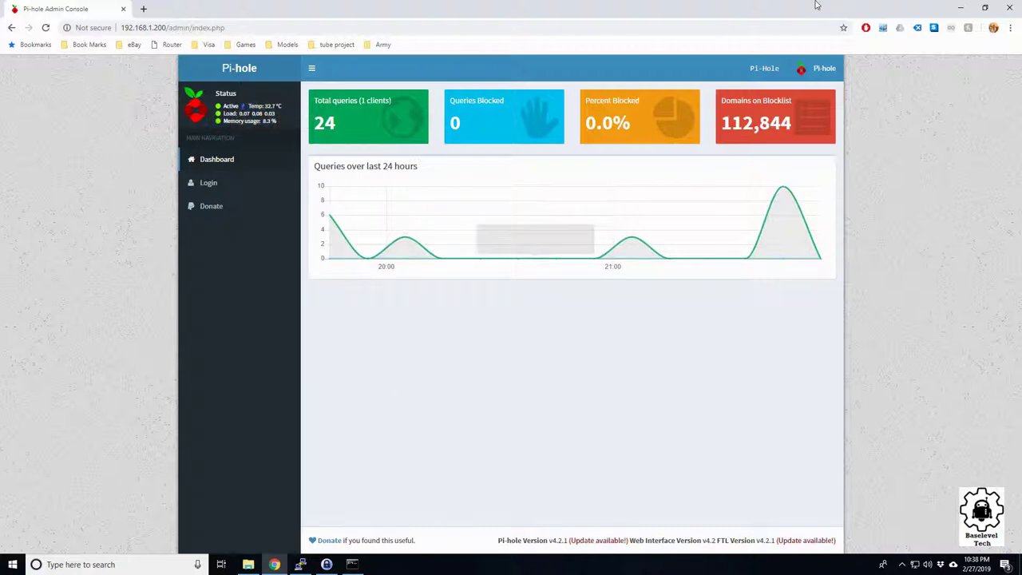